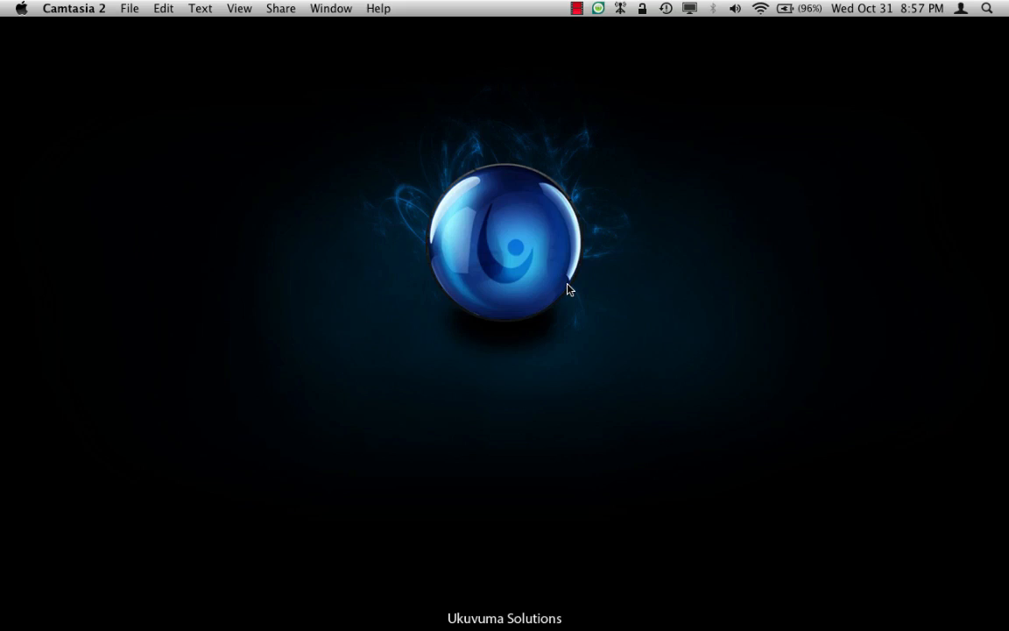
Switch to Firefox and go from the XPages Get Started page through the Windows V8.5.3 Domino Designer download to its sign-in page
left_click(54, 148)
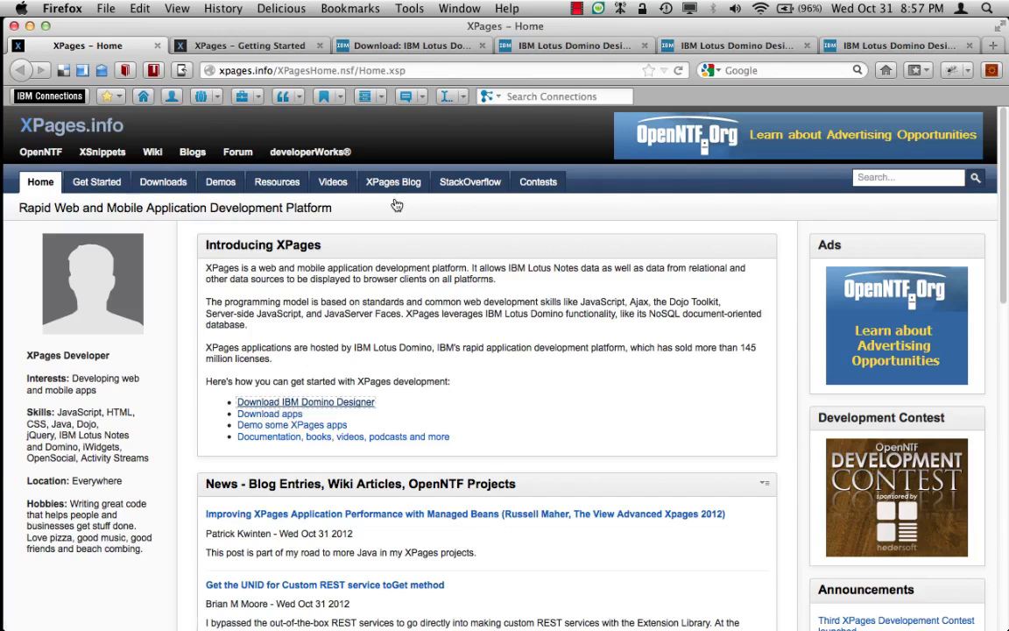
left_click(279, 44)
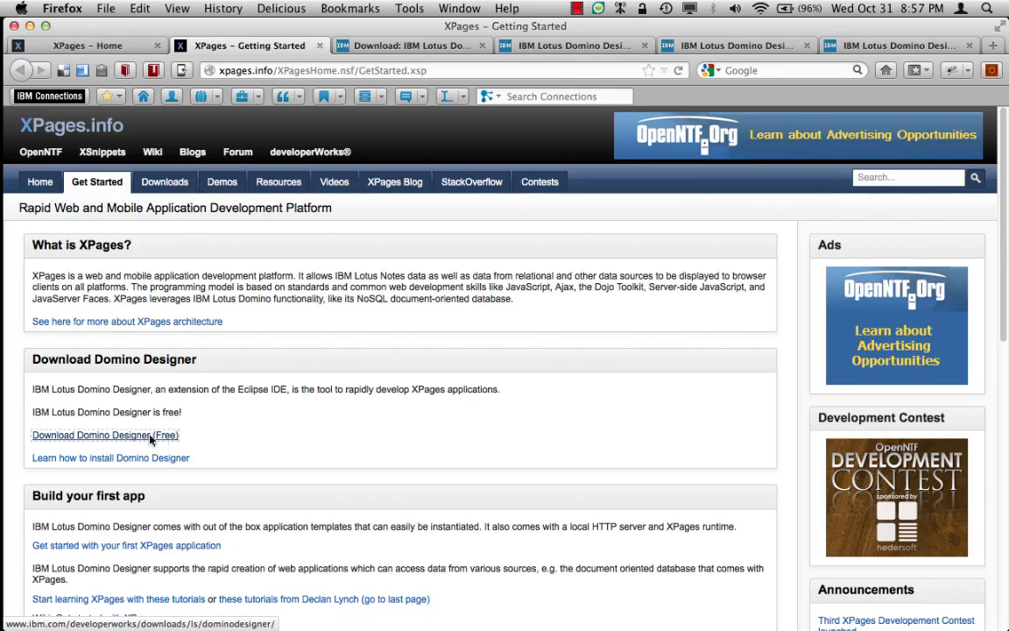
left_click(400, 45)
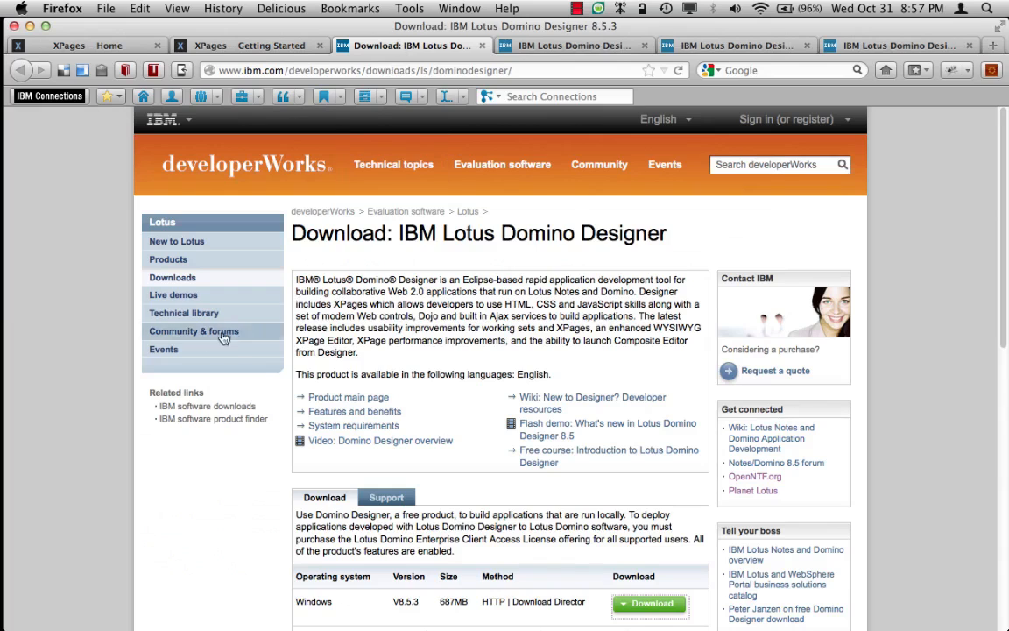
scroll(169, 404, "down", 3)
scroll(169, 404, "down", 3)
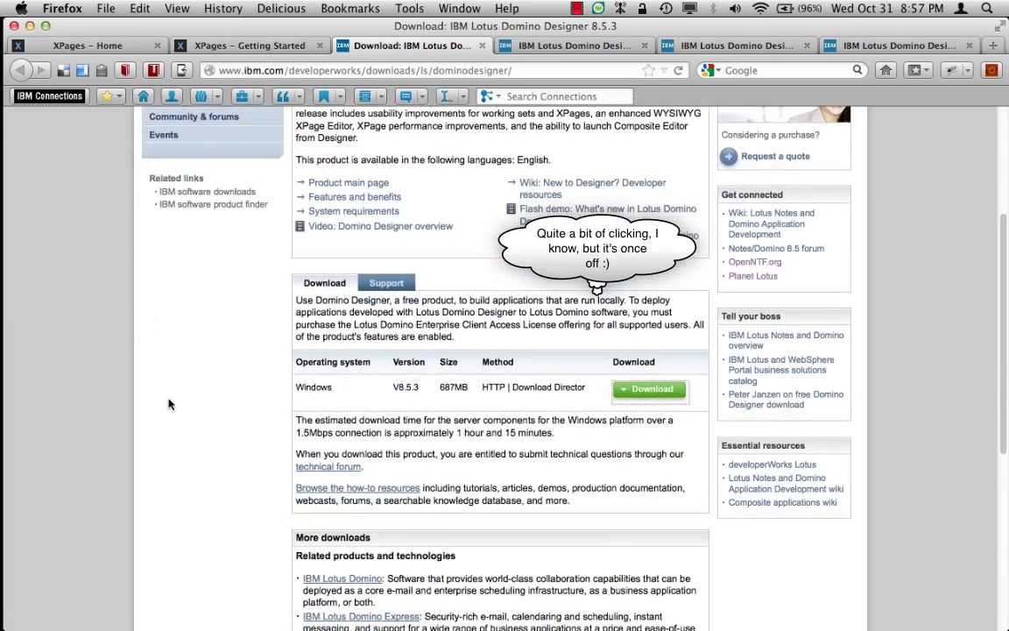
left_click(645, 394)
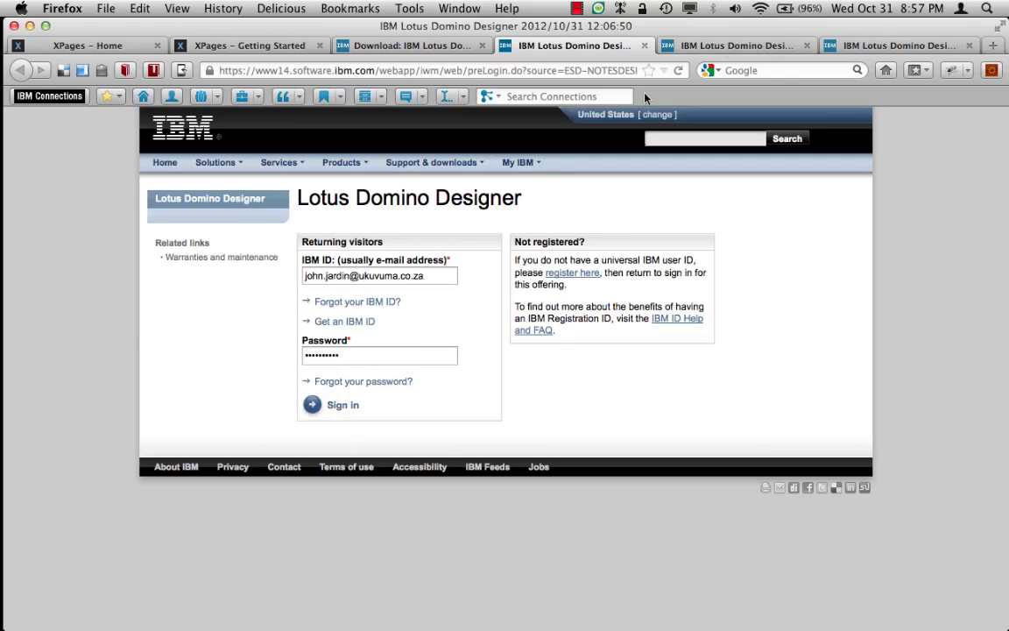
Review the Lotus Domino Designer download offerings, comparing the English V8.5.3 for Windows package with the multilingual ones
left_click(665, 45)
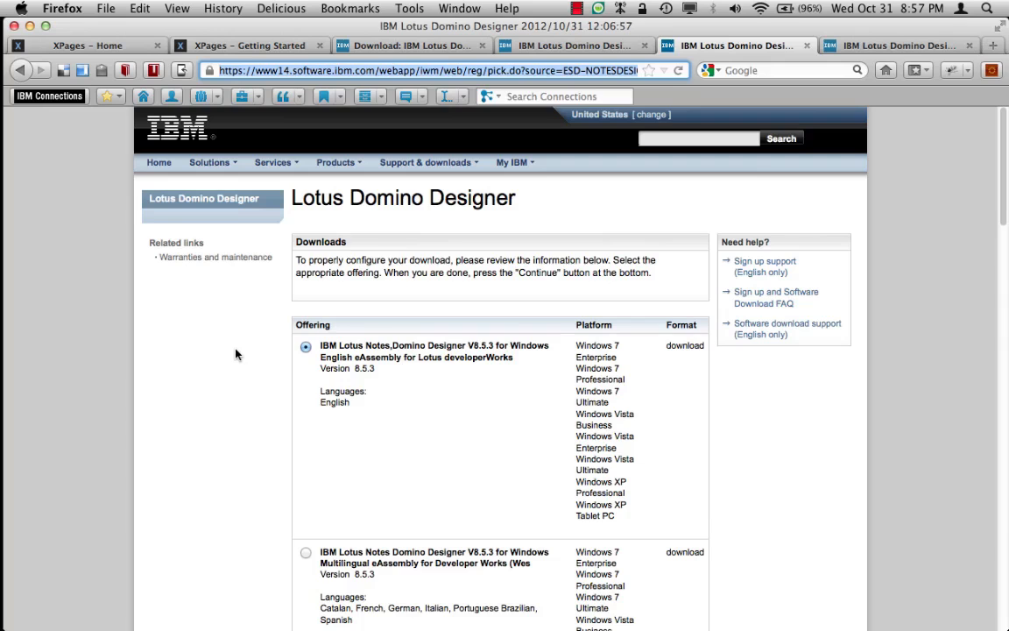
scroll(234, 354, "down", 6)
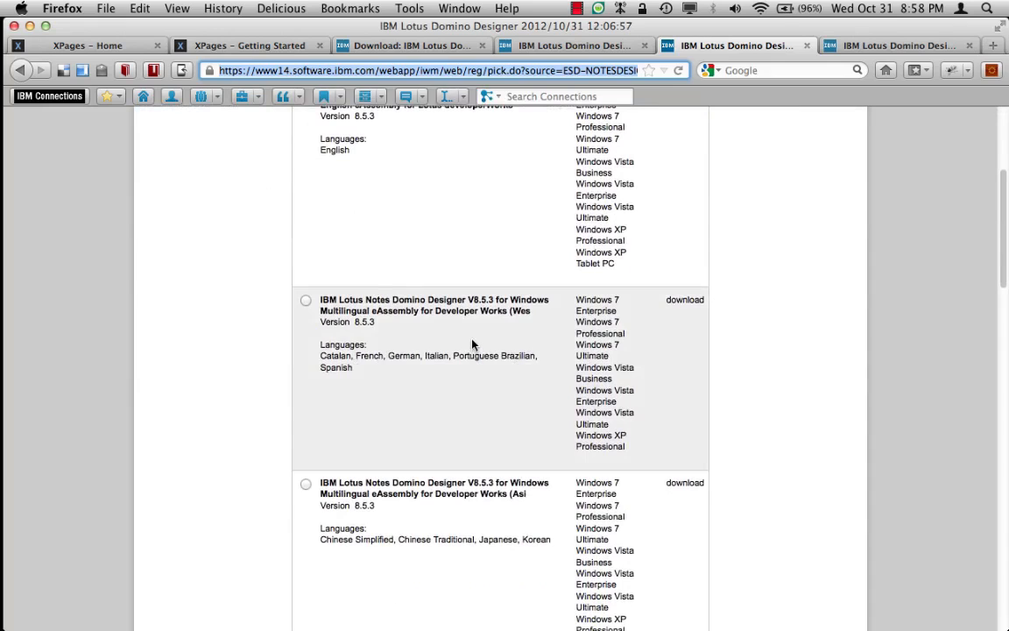
scroll(474, 361, "down", 6)
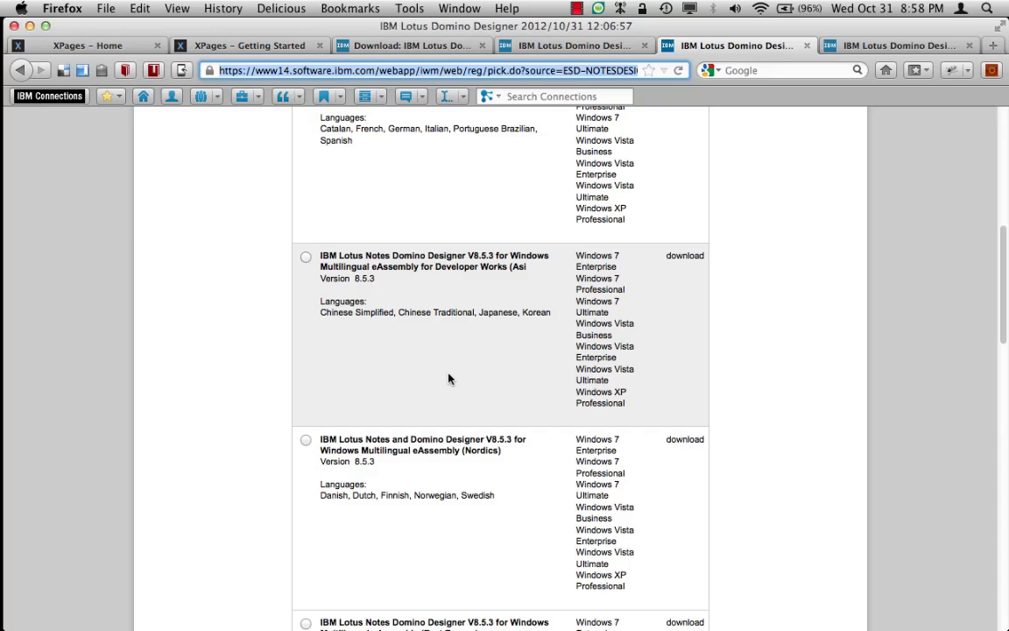
scroll(447, 379, "up", 10)
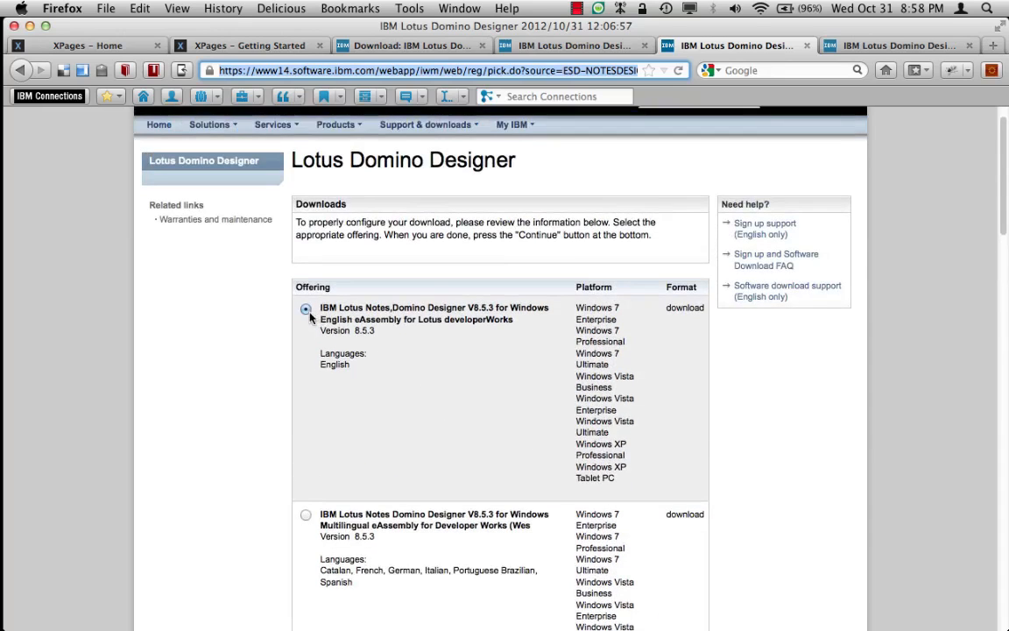
scroll(310, 342, "down", 15)
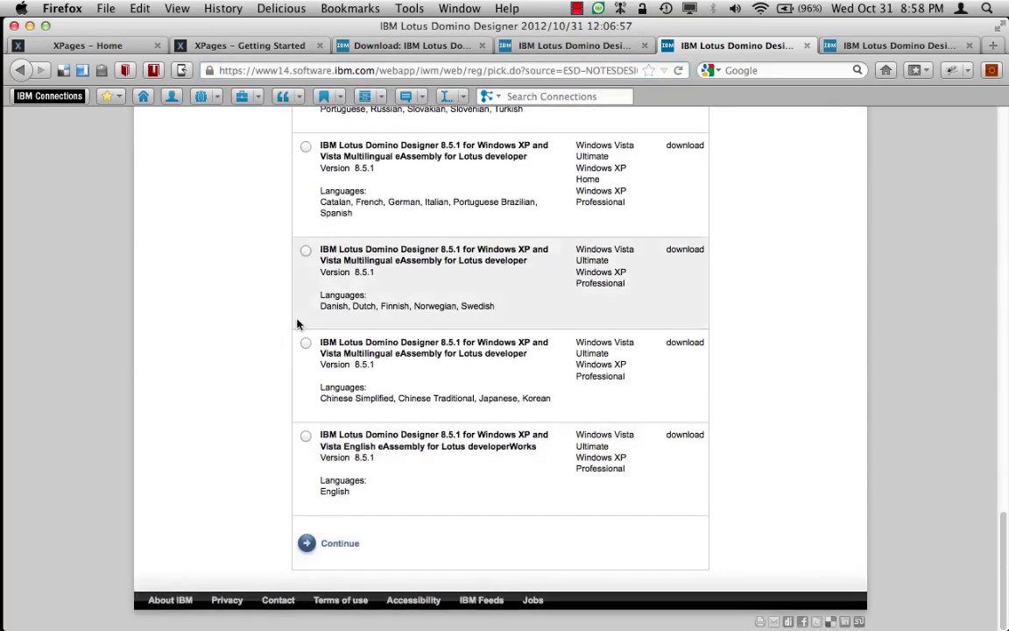
Open the download page for the English V8.5.3 offering and check the installer's file name and size
left_click(867, 46)
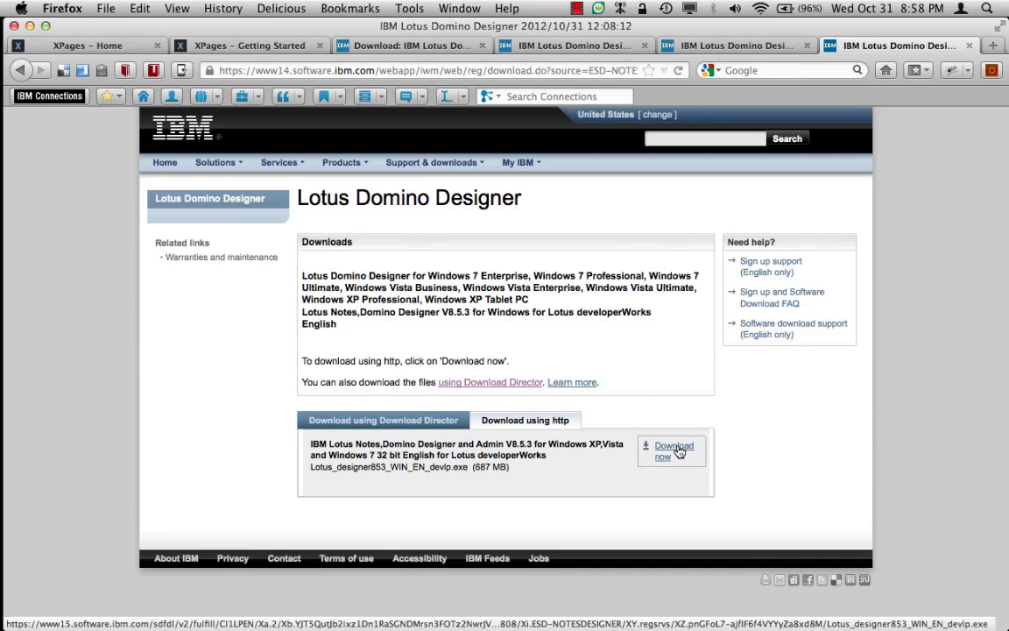
left_click_drag(311, 467, 465, 468)
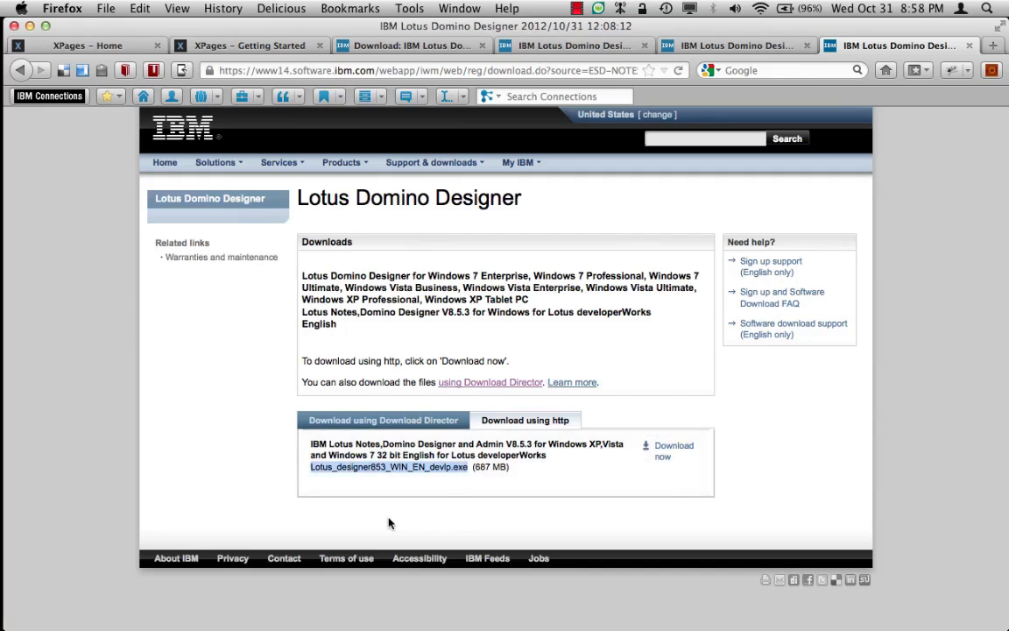
left_click_drag(476, 467, 508, 468)
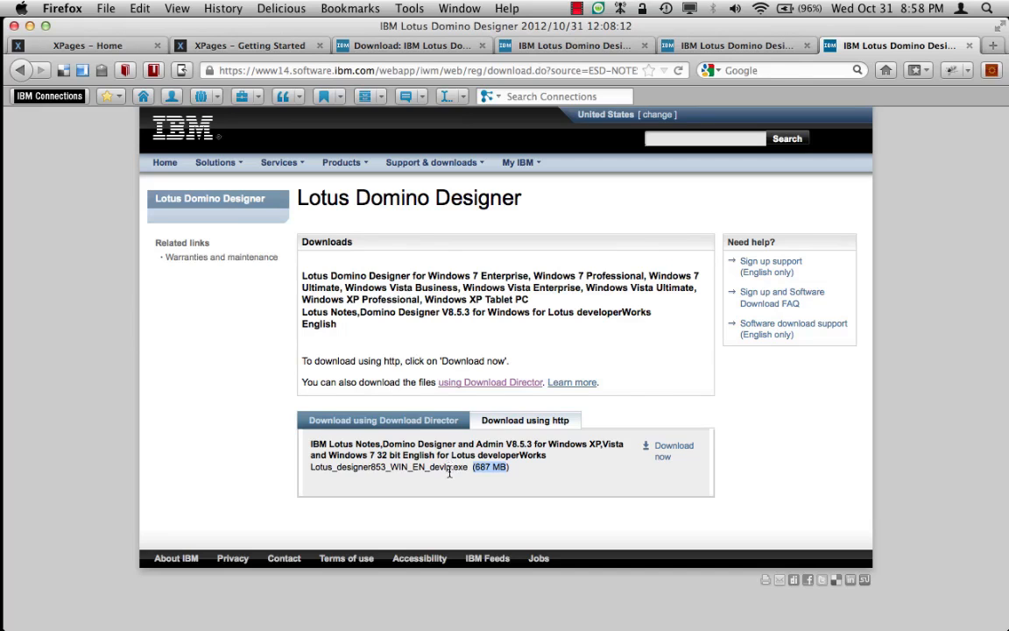
Switch to the Research And Dev virtual machine, examine the Install1 and Install2 setup wizard screenshots and close them
mouse_move(3, 402)
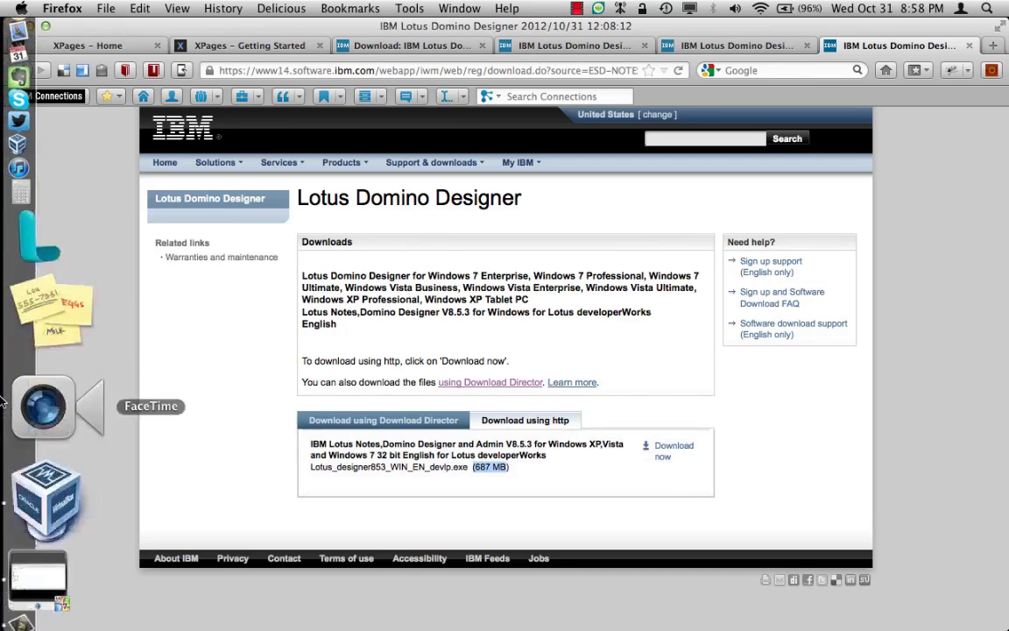
left_click(26, 604)
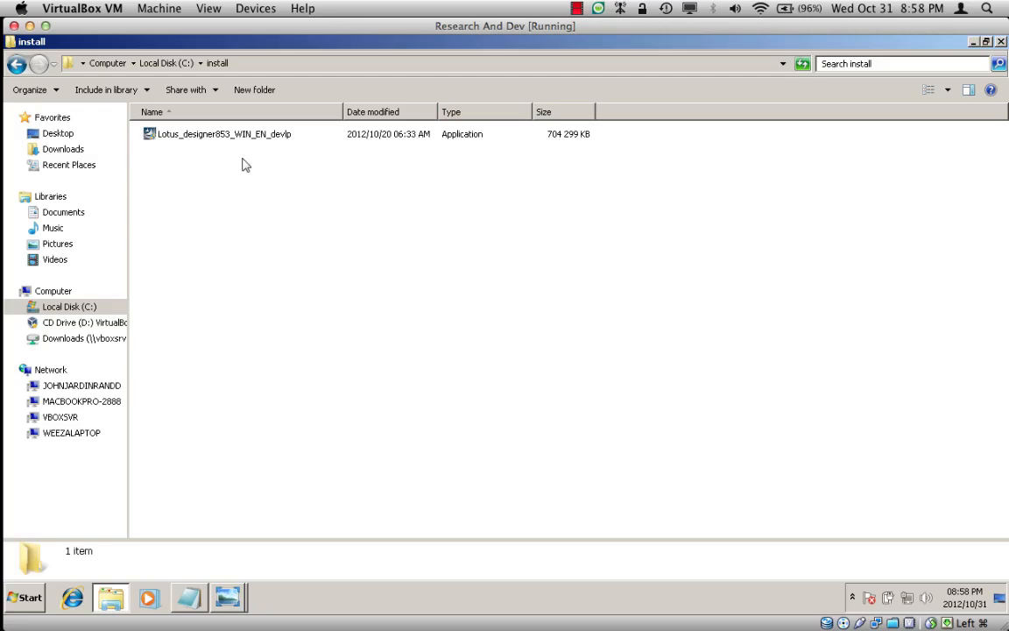
mouse_move(227, 598)
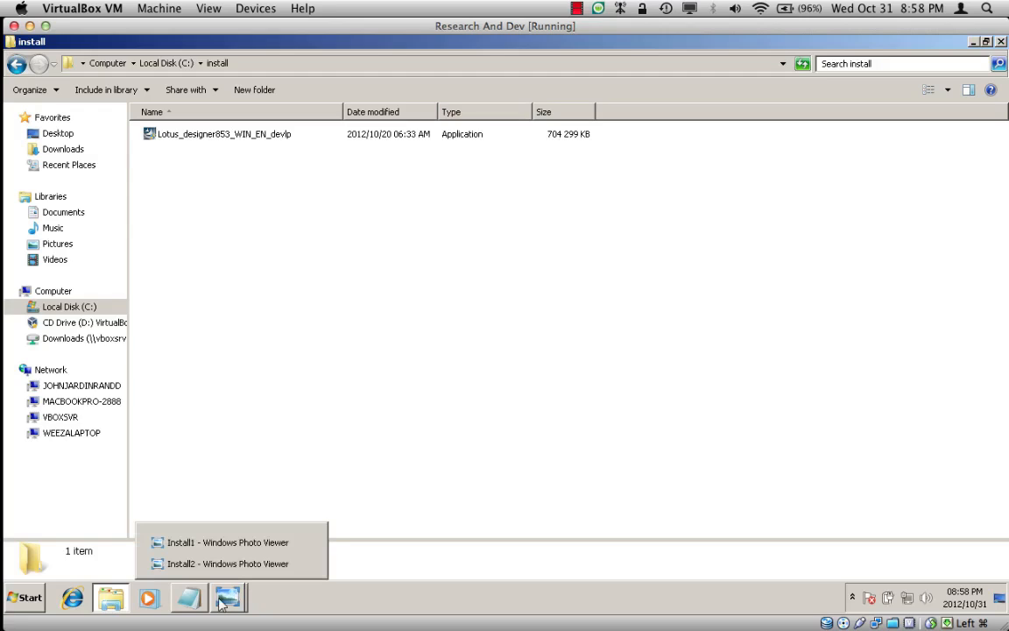
left_click(226, 552)
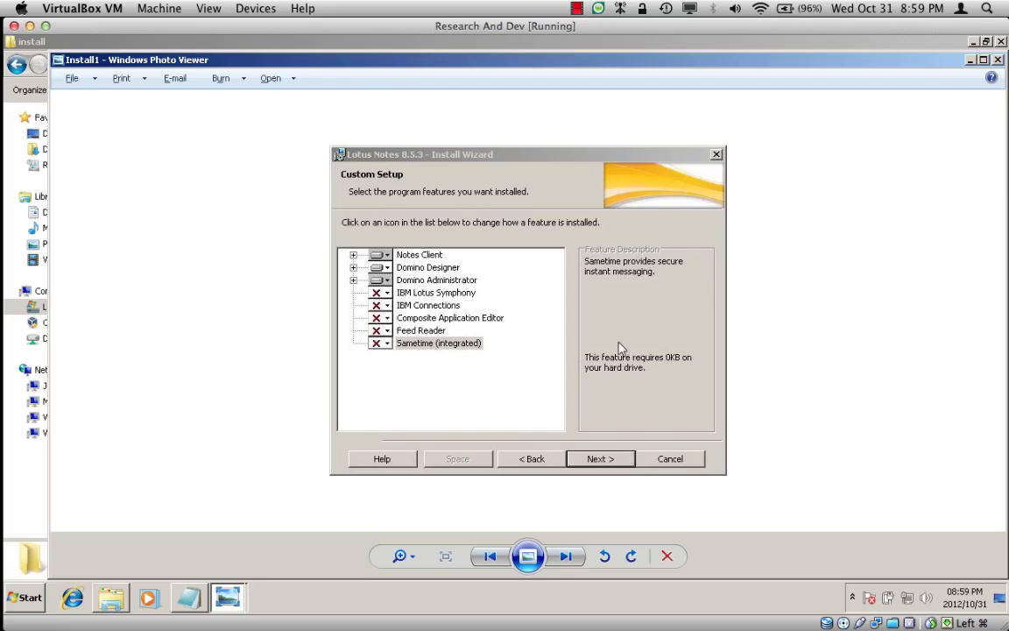
left_click(228, 597)
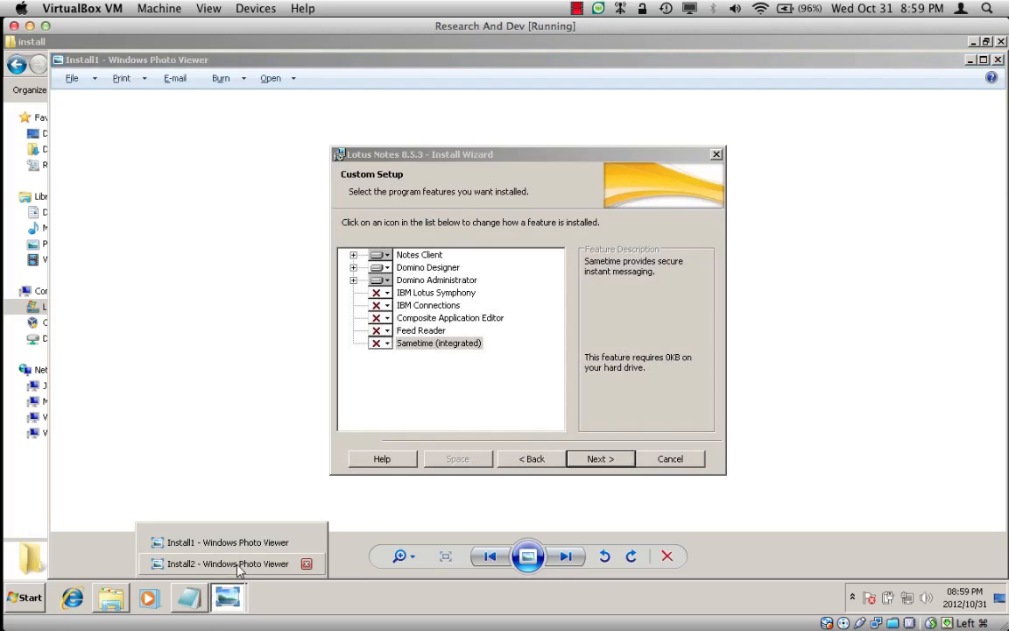
left_click(238, 566)
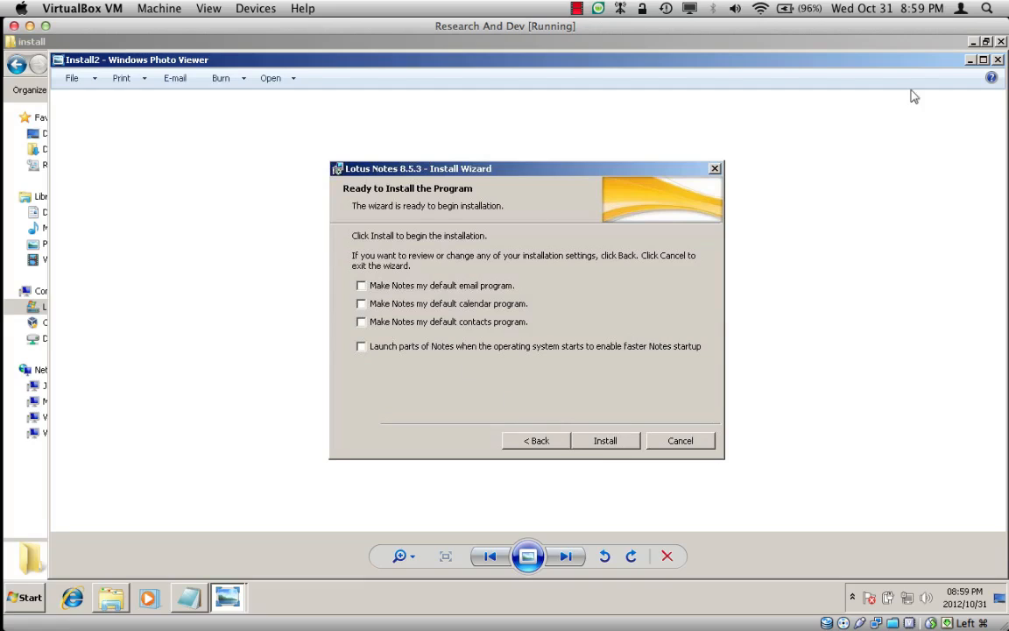
left_click(998, 62)
left_click(997, 62)
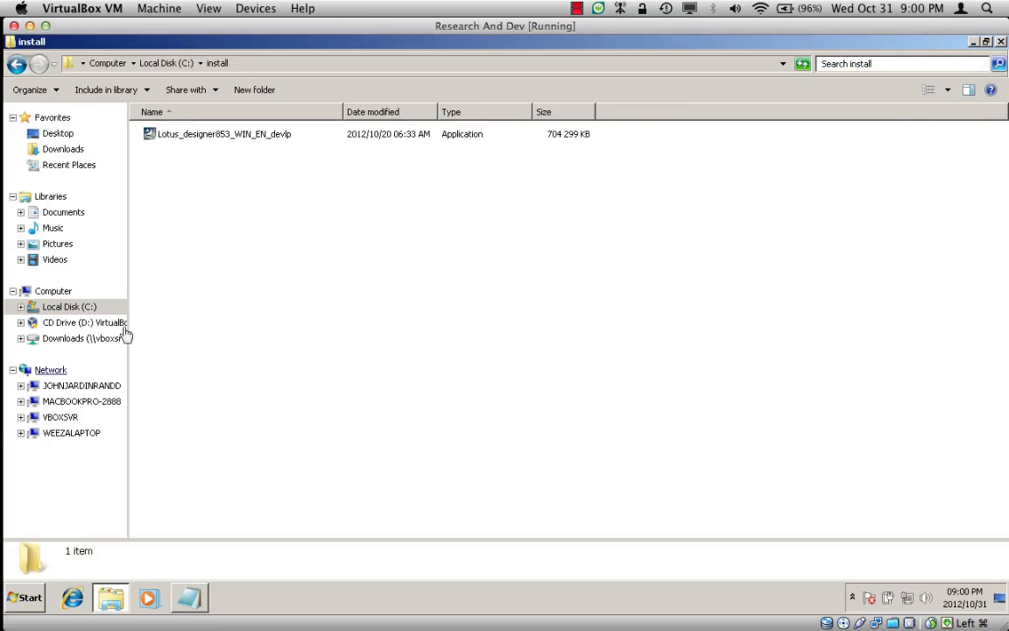
Launch Lotus Notes 8.5 from the Lotus Applications program group
left_click(26, 599)
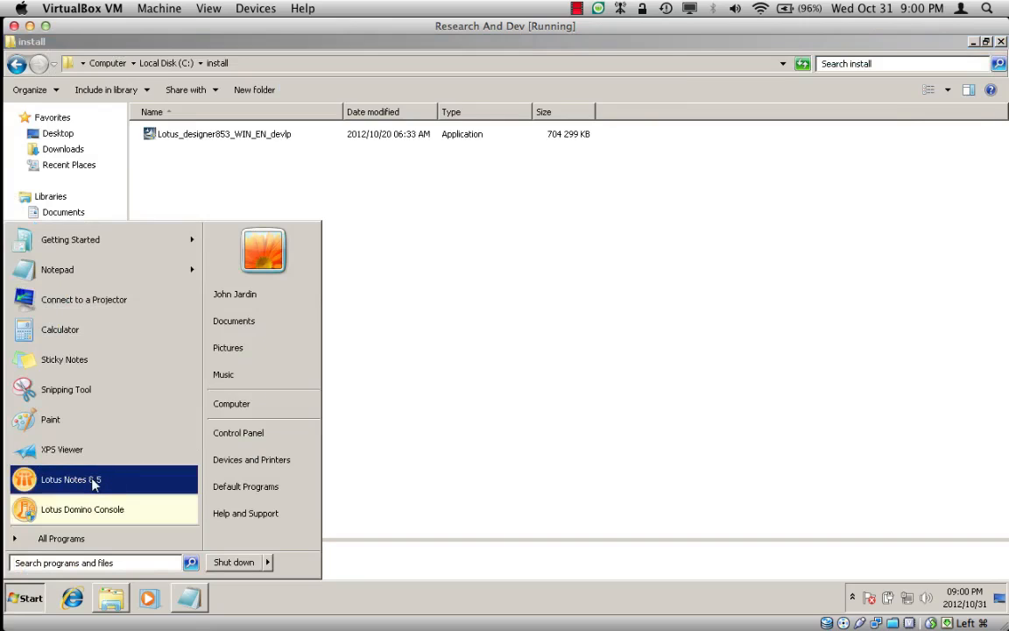
left_click(54, 538)
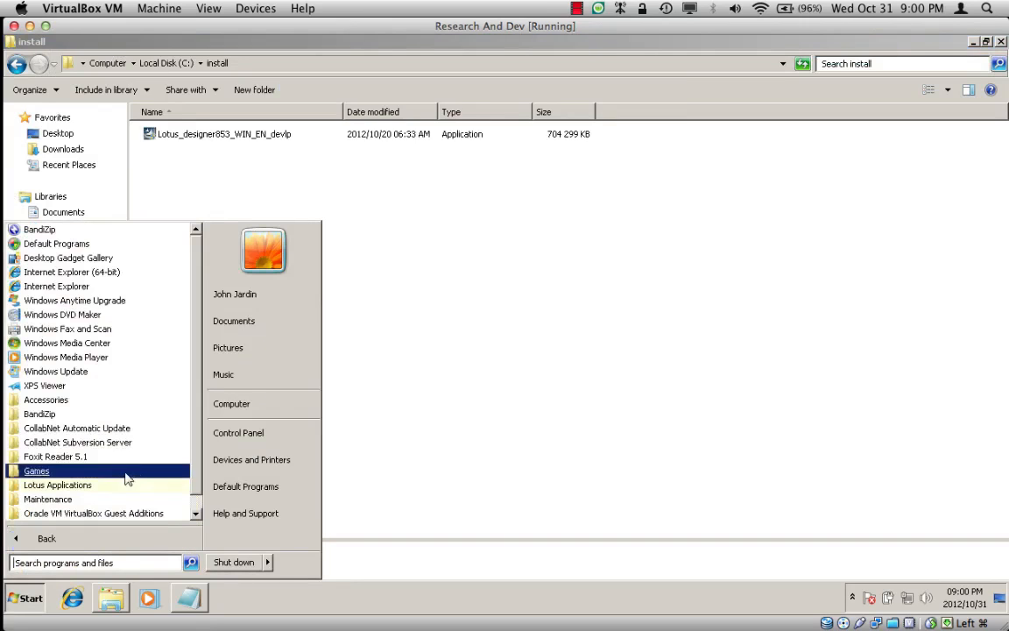
left_click(86, 486)
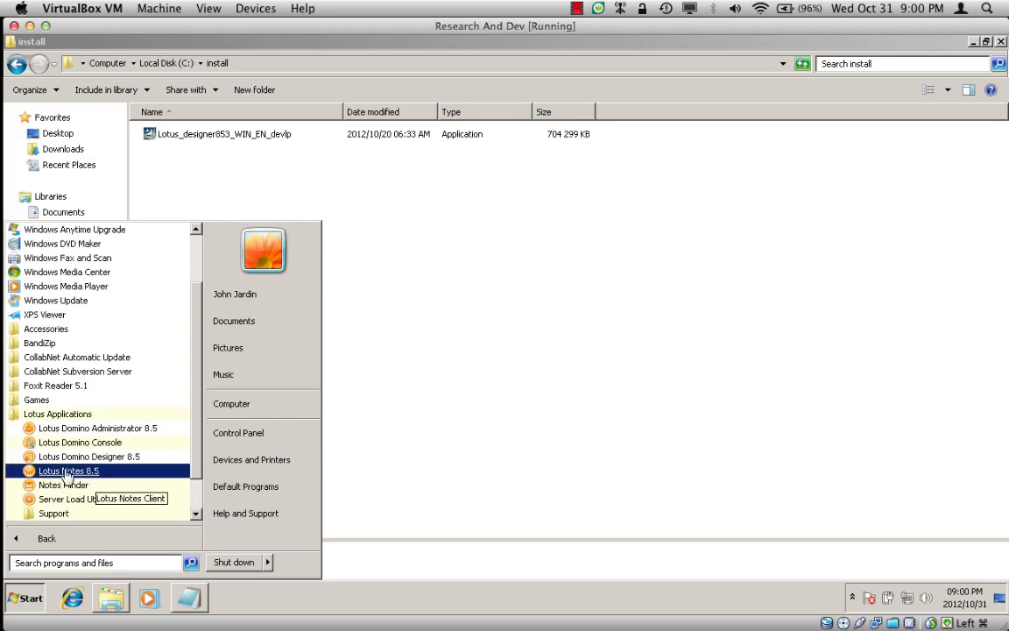
left_click(67, 476)
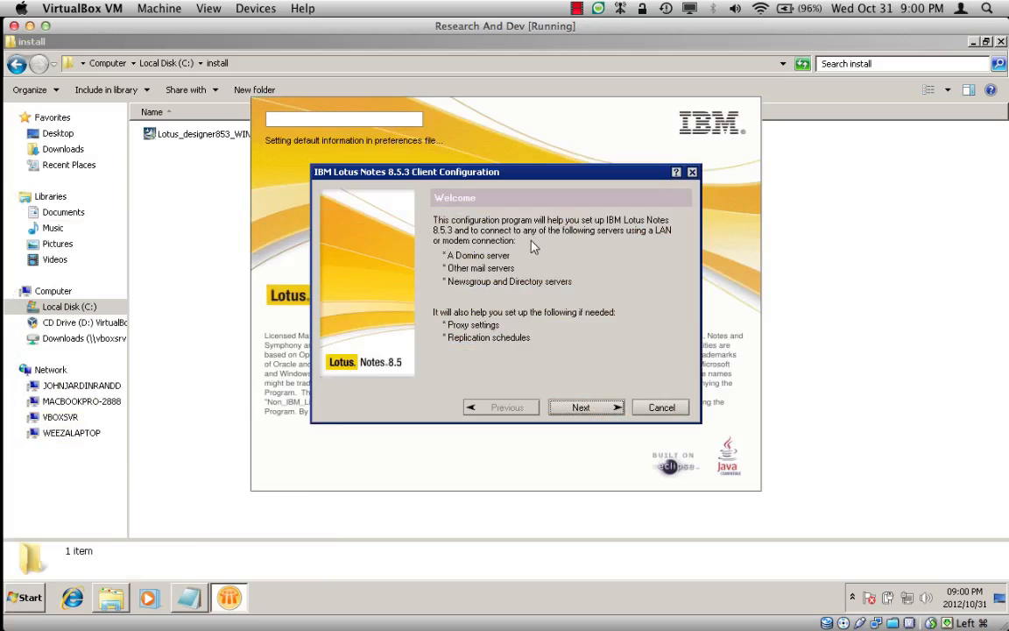
Enter the user's full name in the client configuration and disable connecting to a Domino server
left_click(581, 407)
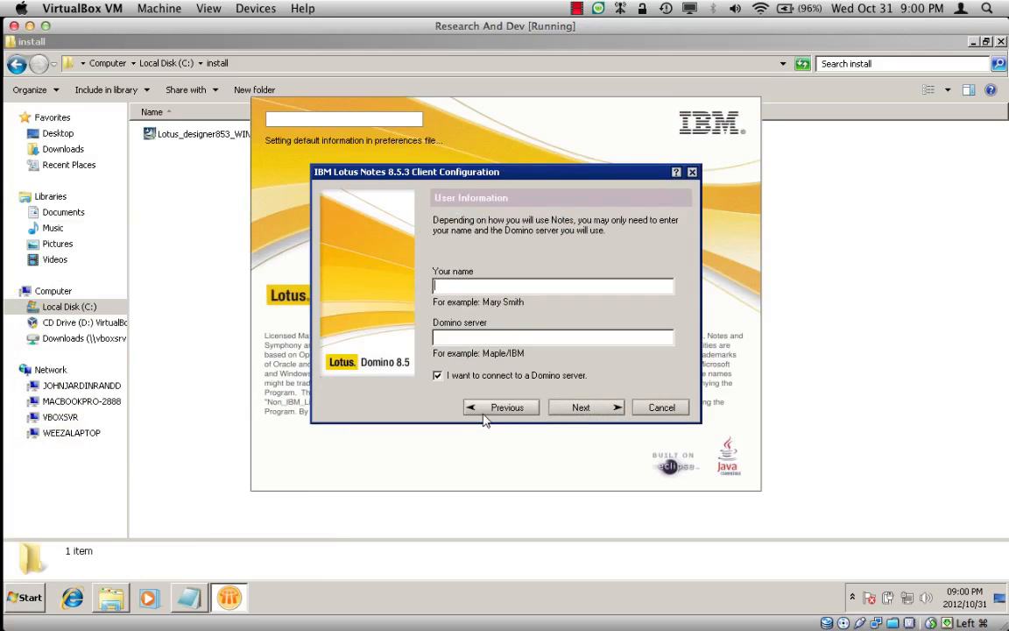
type("John Jardin")
left_click(498, 384)
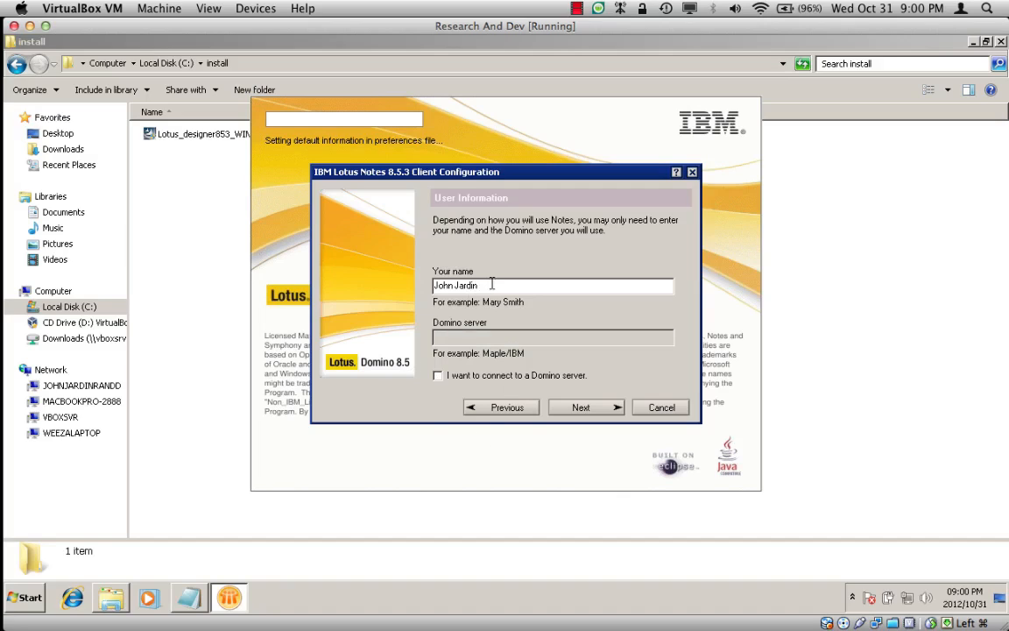
left_click_drag(478, 286, 433, 286)
left_click(574, 407)
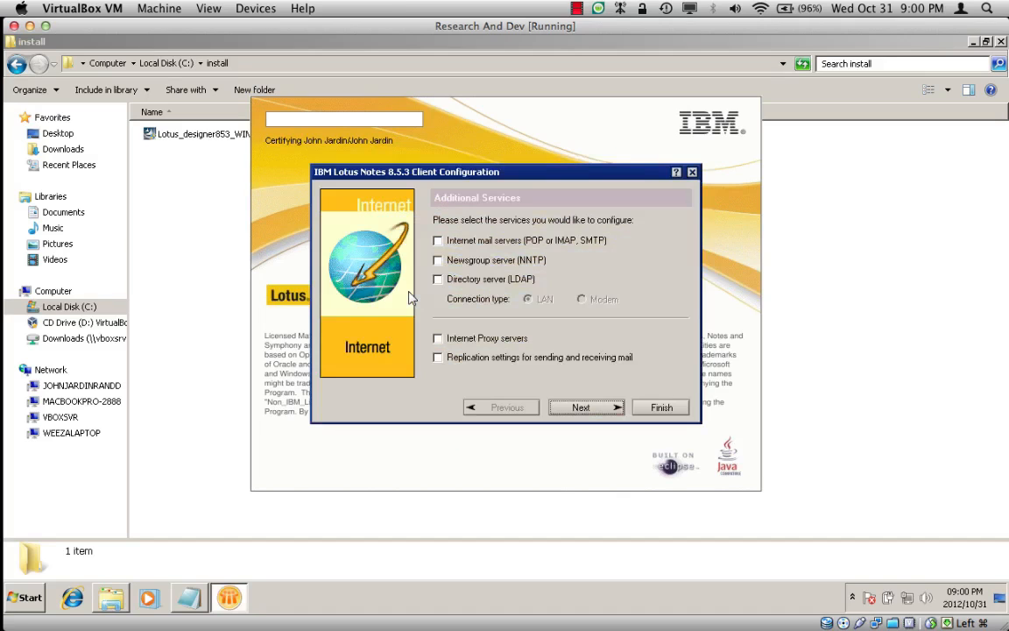
Skip all additional services and decline Lotus Notes as the default email program, disabling future checks
left_click(582, 408)
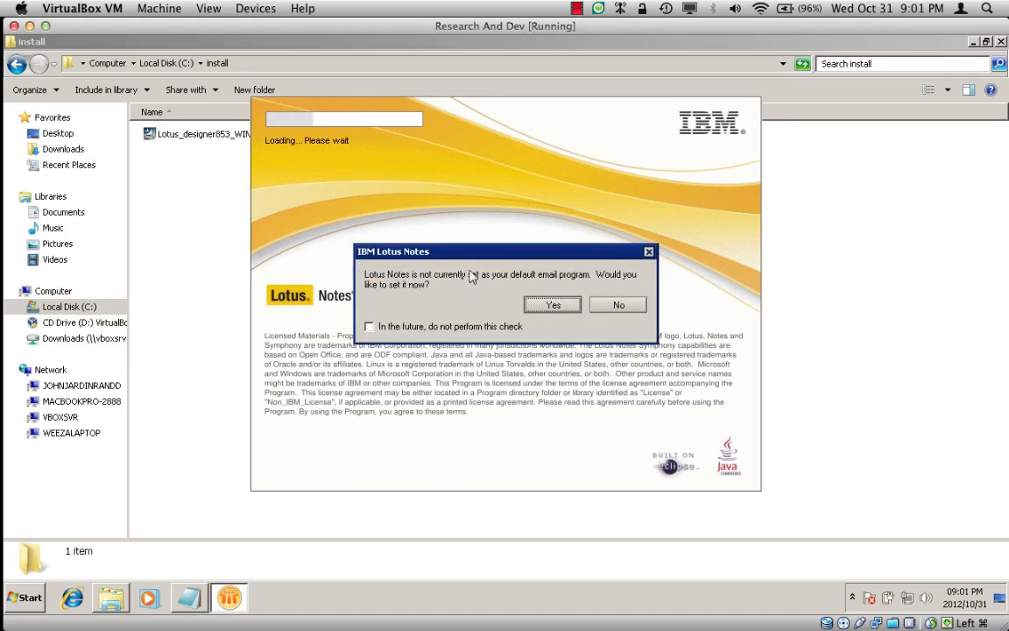
left_click(386, 327)
left_click(616, 306)
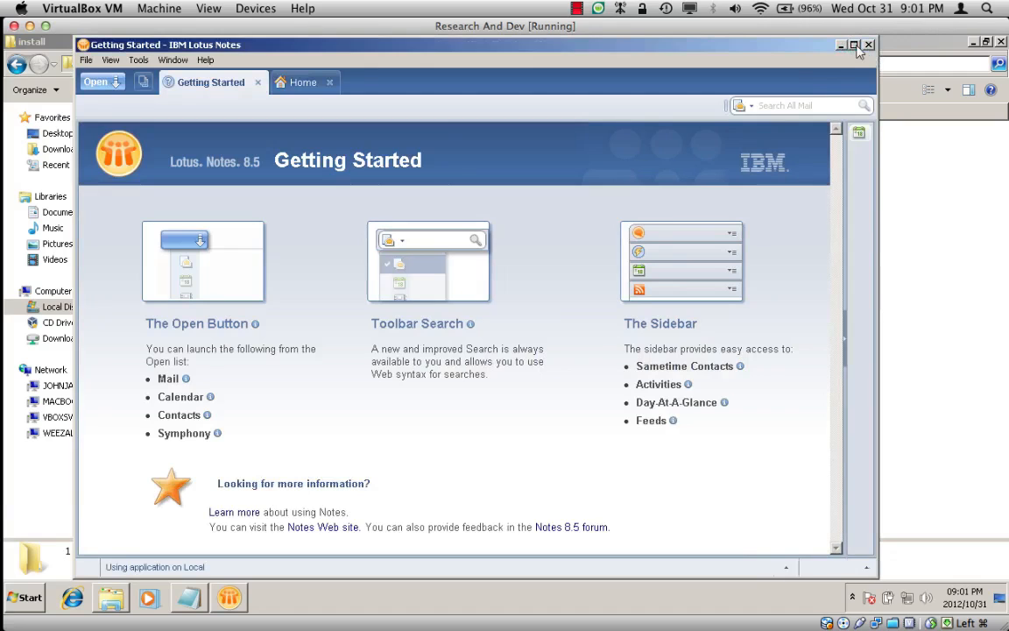
Maximize the Lotus Notes window, close the Getting Started page and set the Workspace as the current home page
left_click(854, 45)
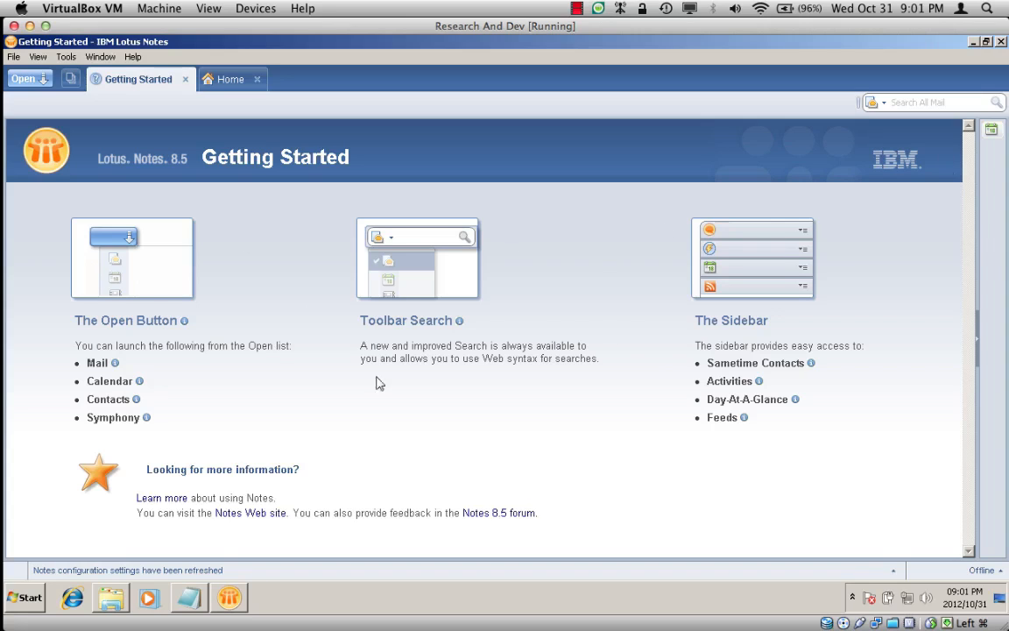
left_click(185, 79)
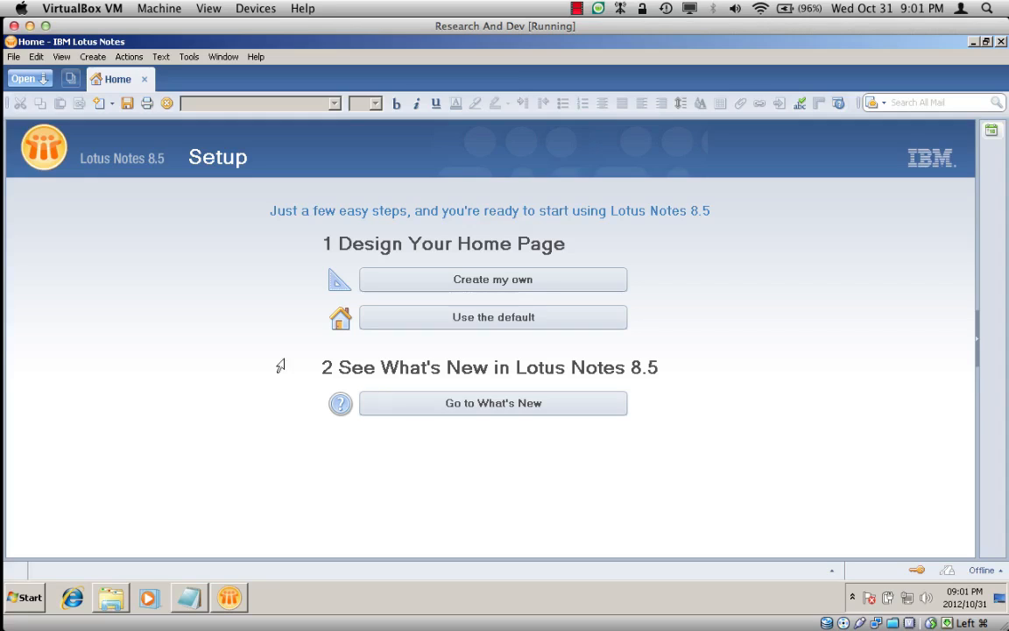
left_click(31, 83)
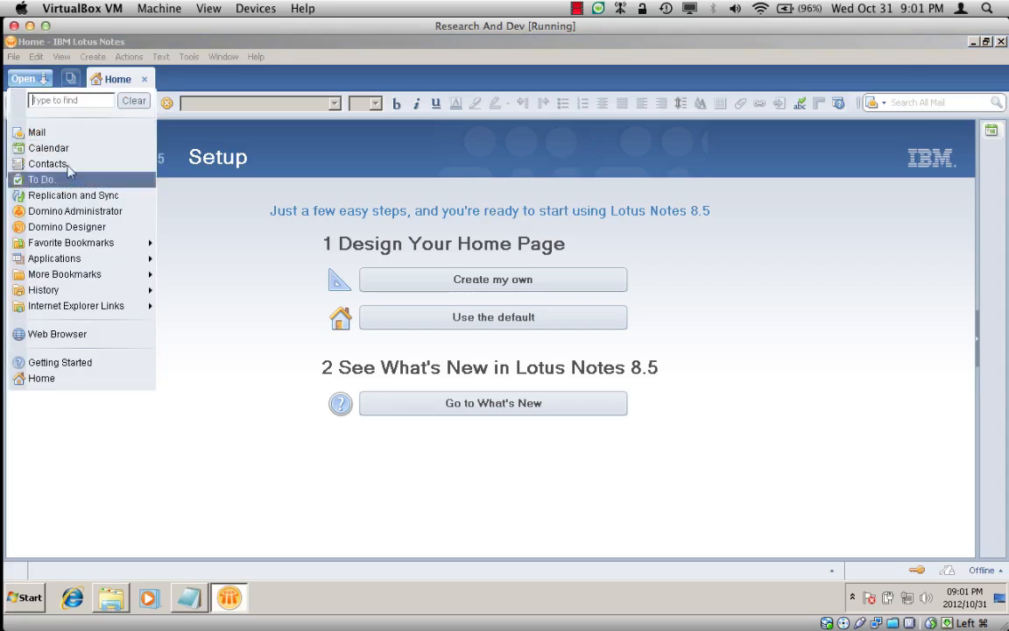
mouse_move(118, 259)
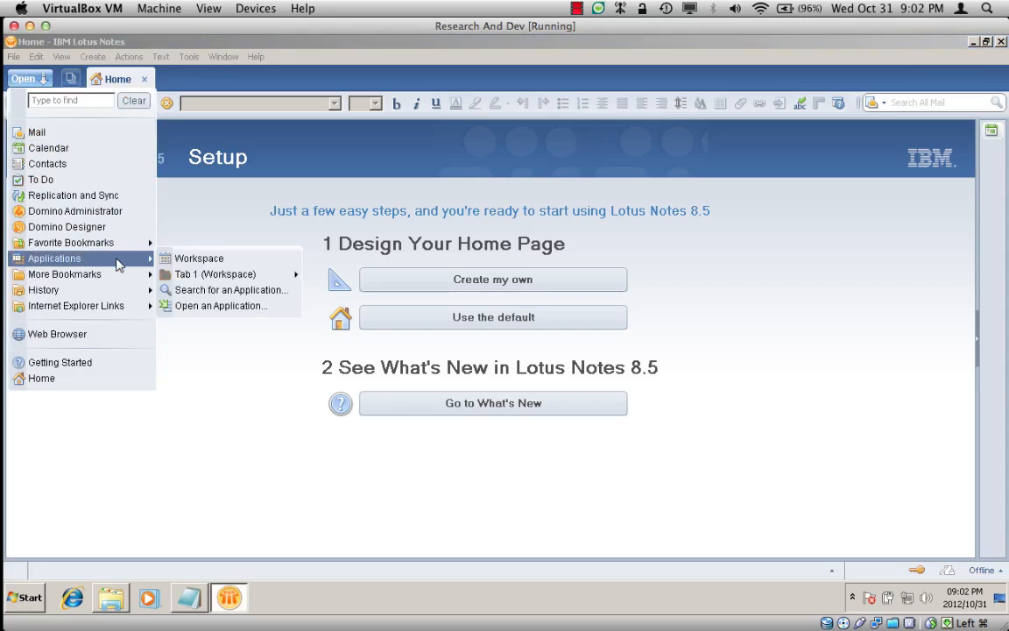
right_click(211, 263)
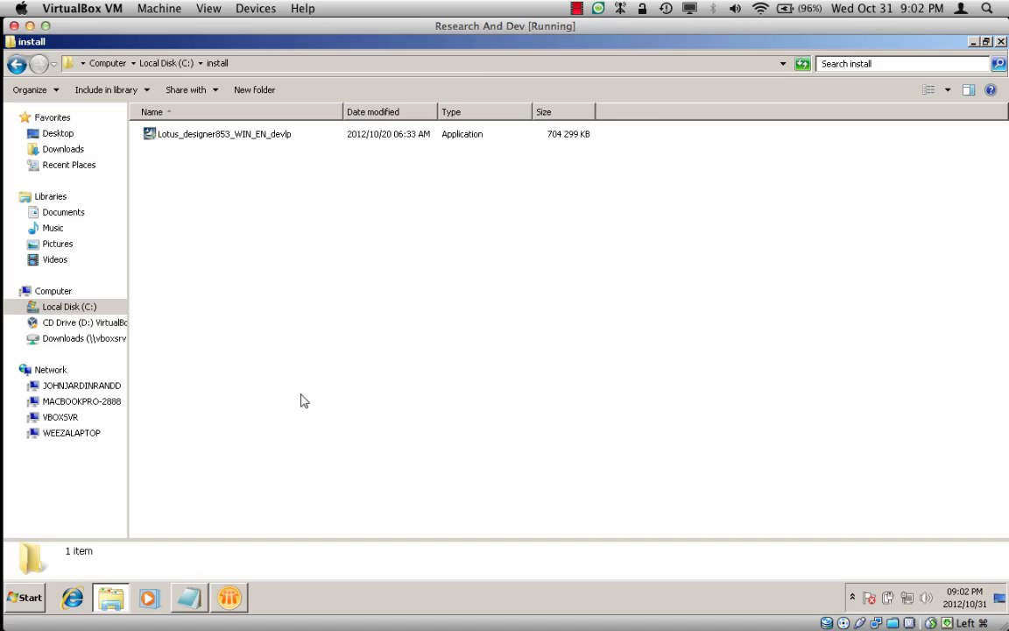
left_click(230, 597)
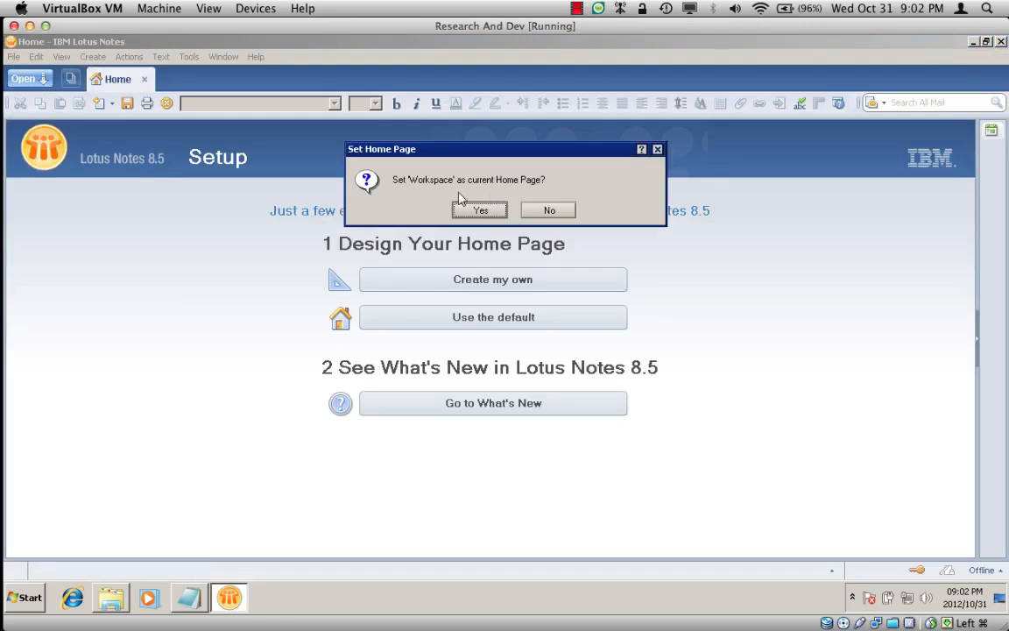
left_click(478, 211)
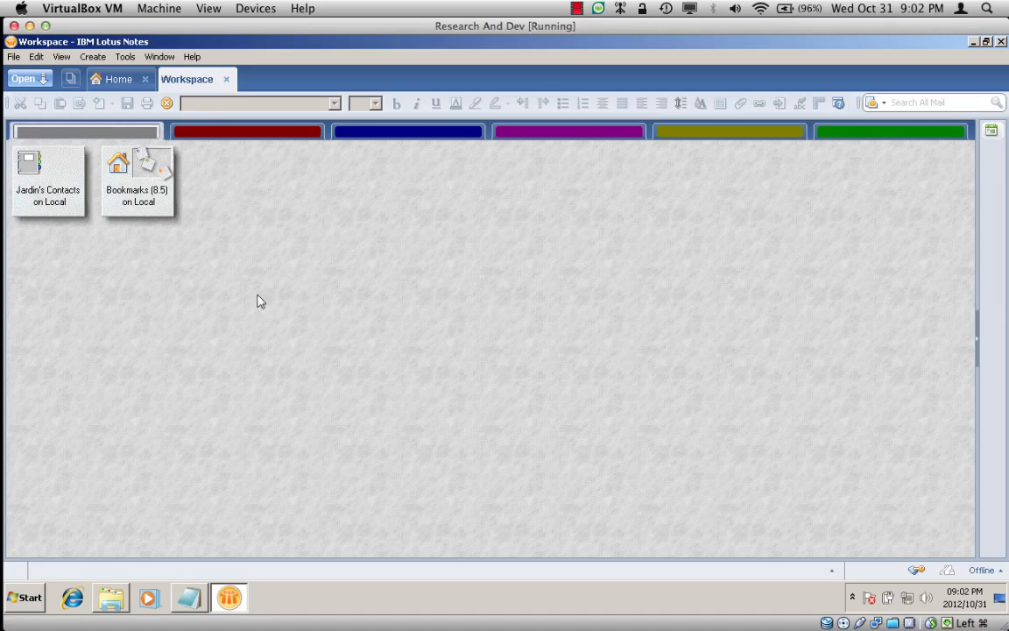
Exit Lotus Notes and relaunch Lotus Notes 8.5 to load the Workspace home page
left_click(58, 186)
left_click(1002, 43)
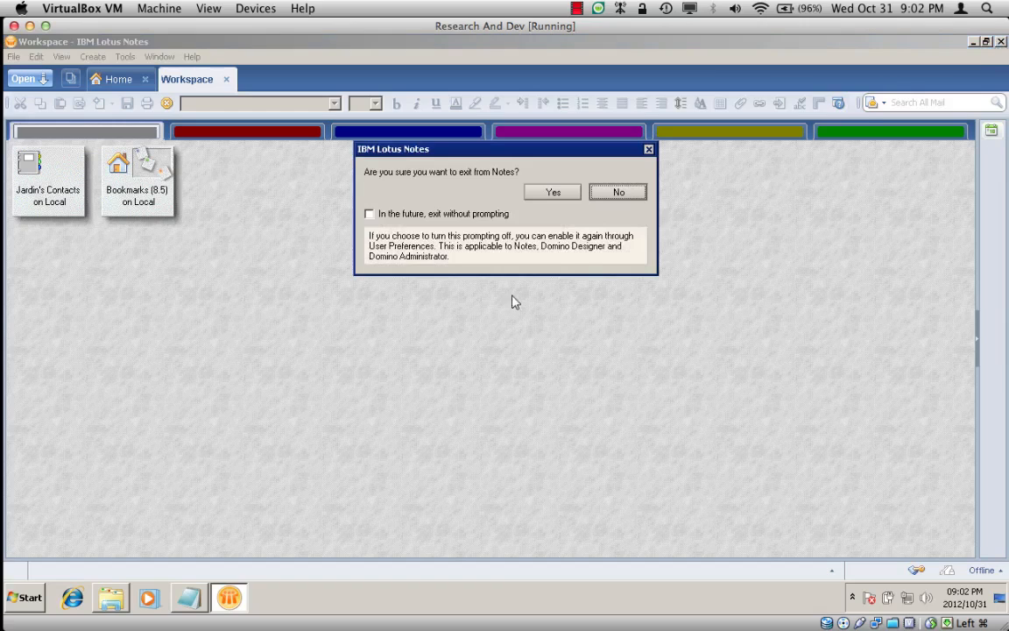
left_click(555, 192)
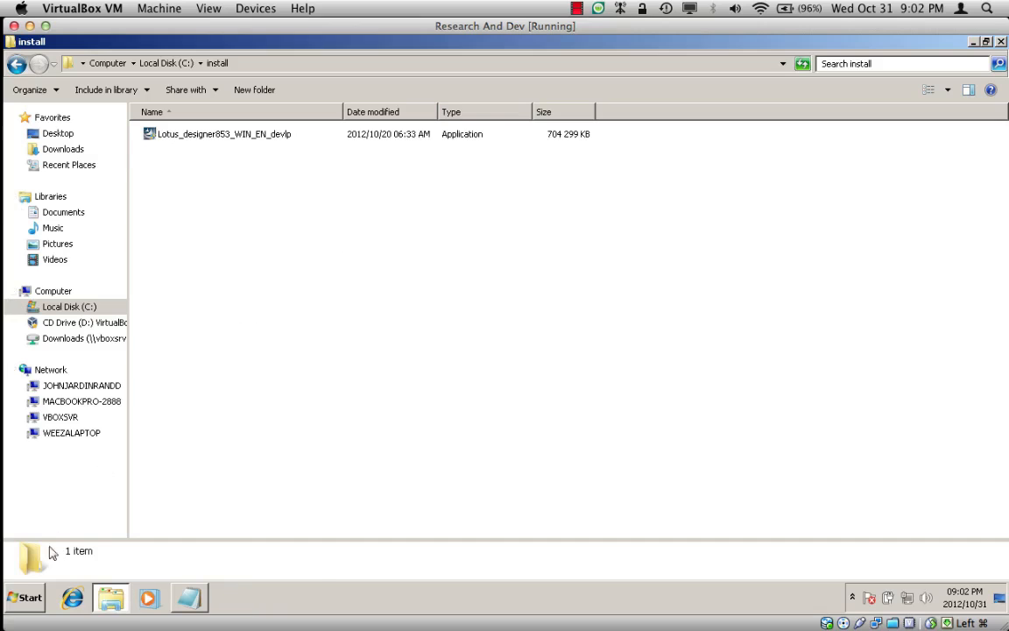
left_click(26, 598)
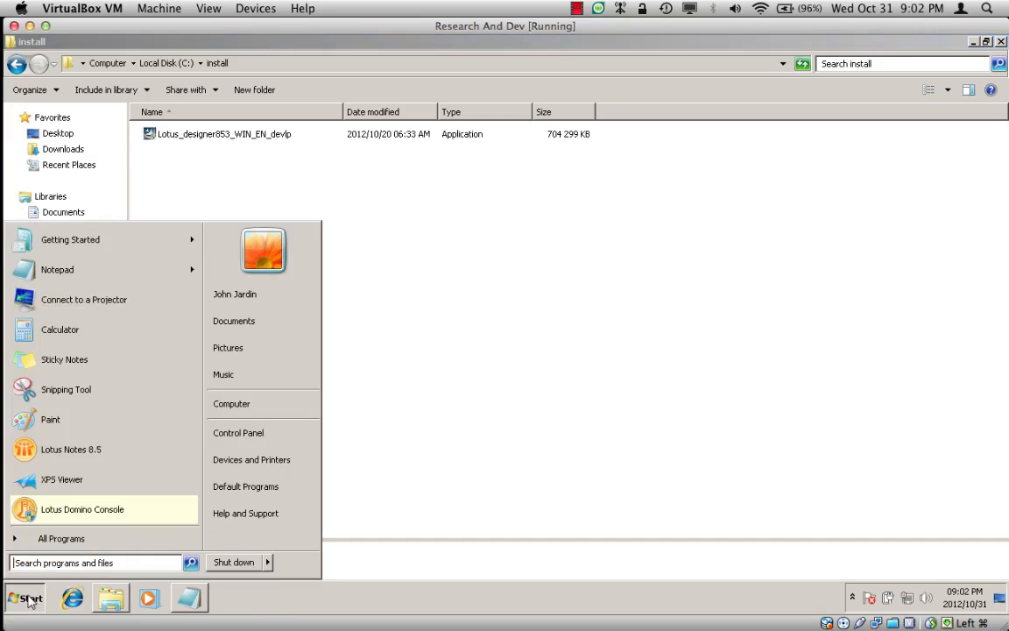
left_click(99, 450)
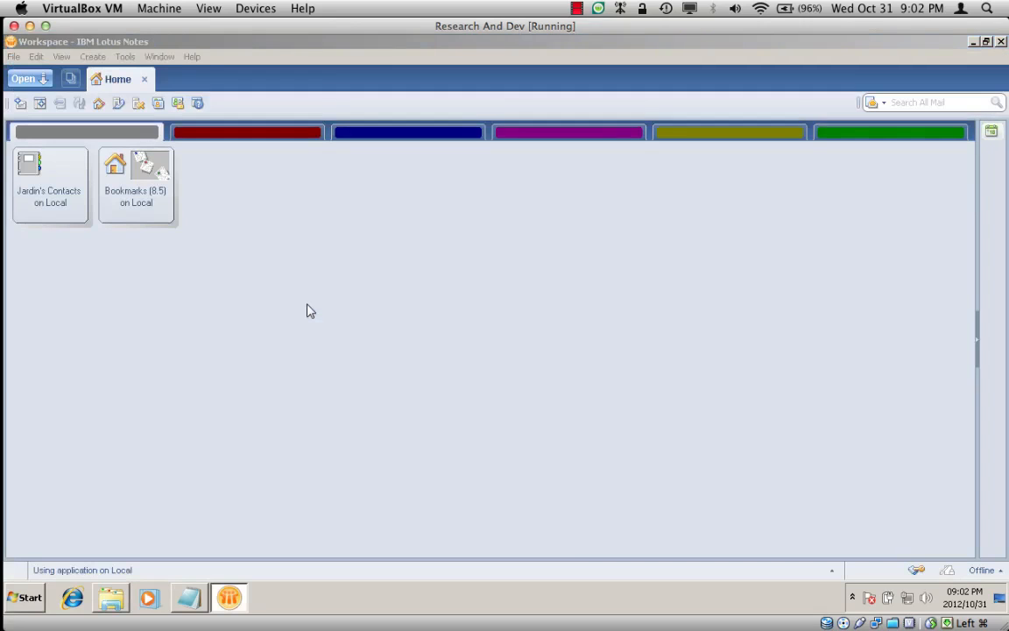
left_click(136, 180)
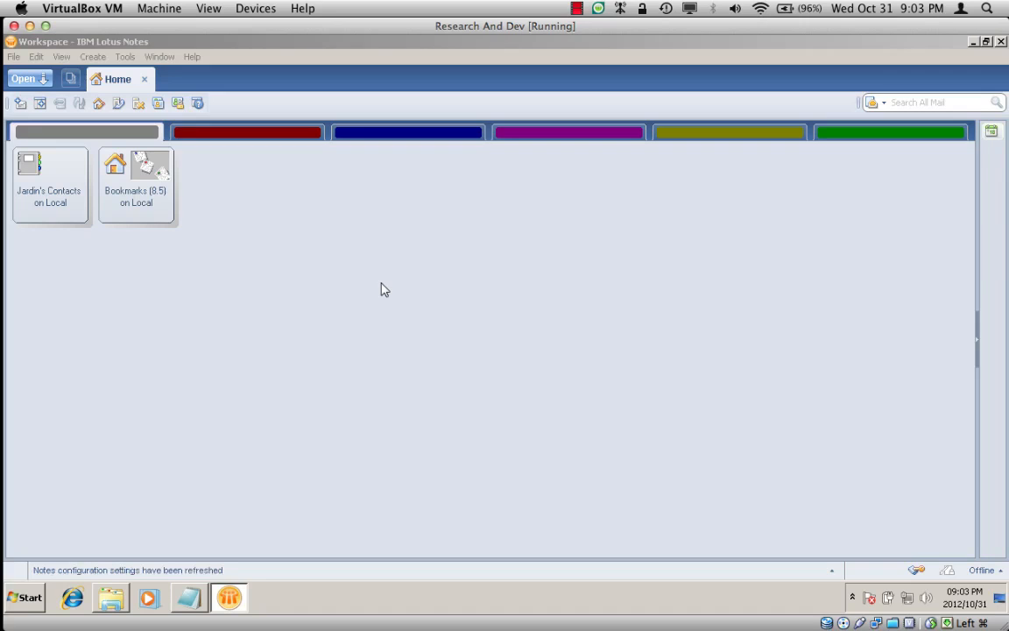
Launch Domino Designer from Lotus Notes and maximize its window
left_click(33, 81)
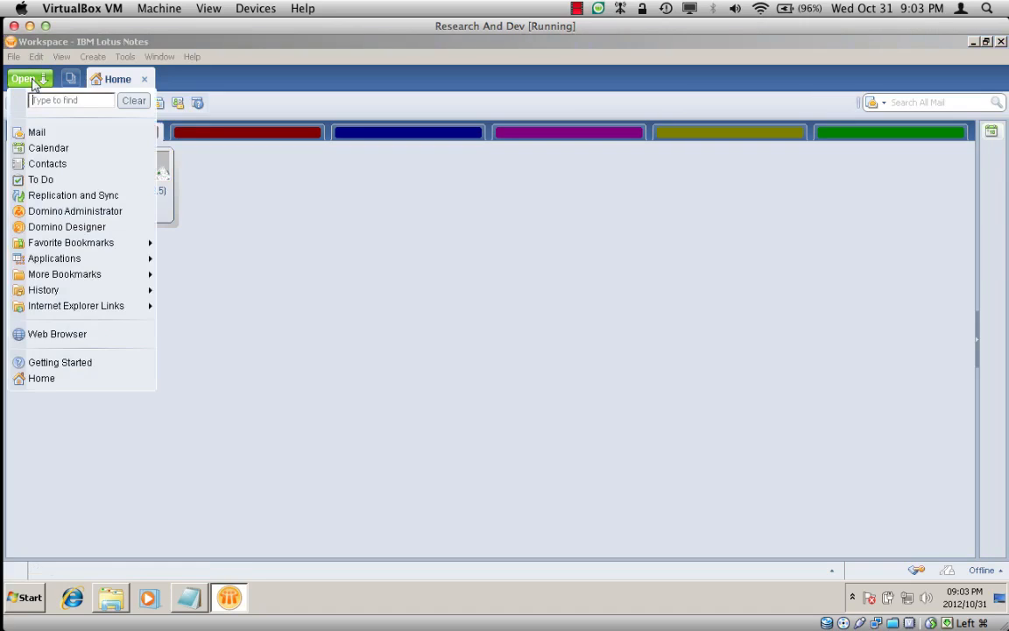
left_click(97, 230)
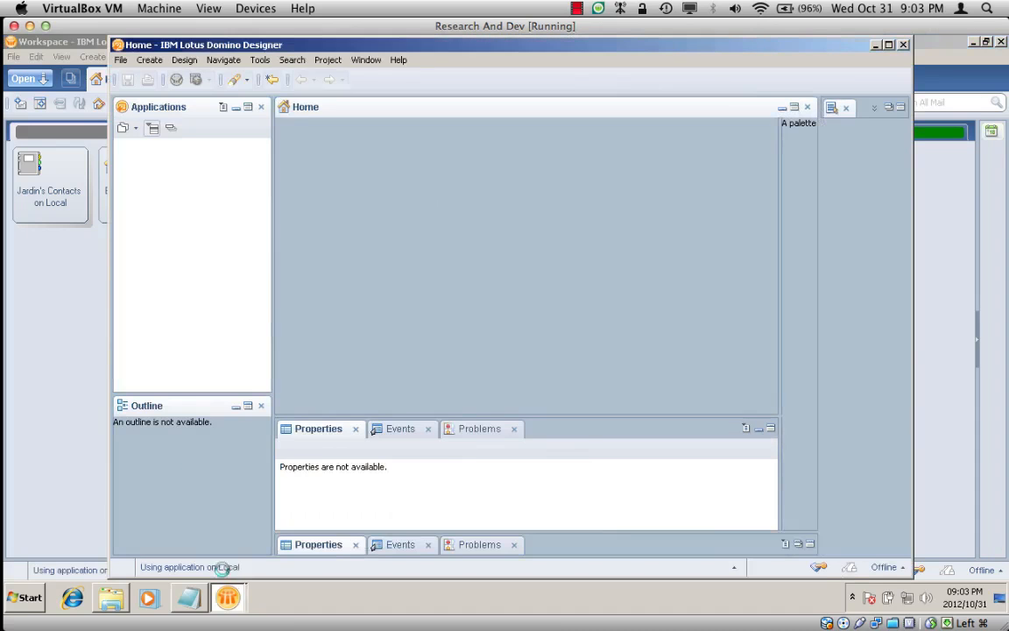
left_click(227, 597)
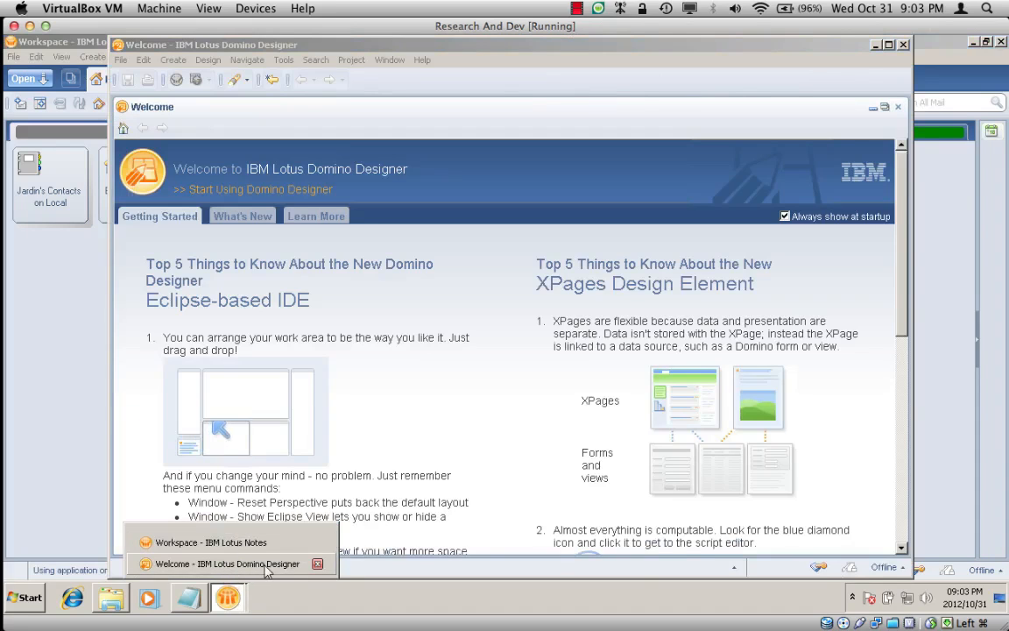
double_click(807, 45)
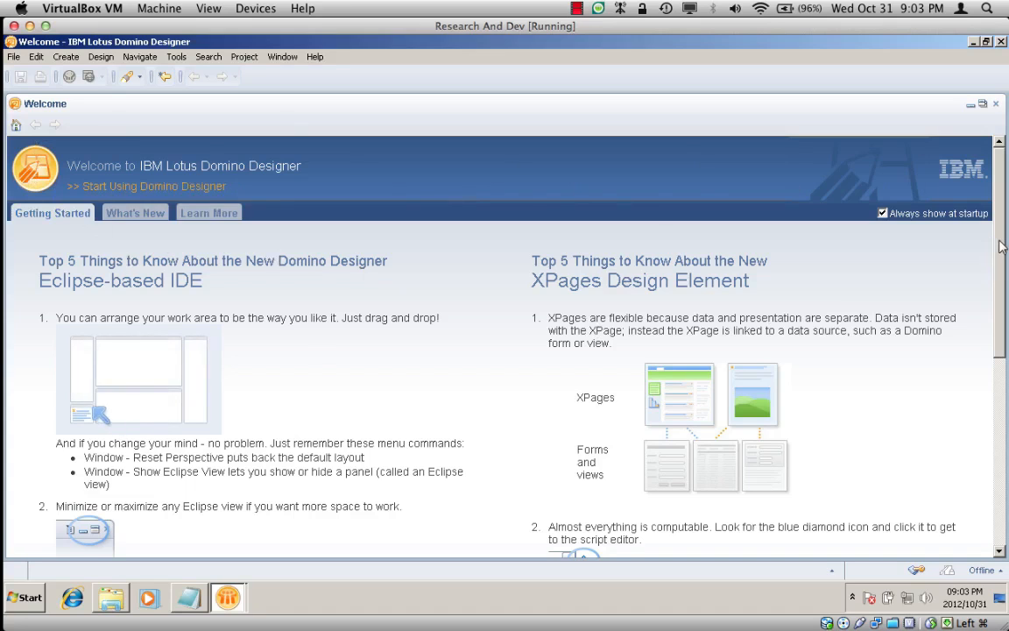
Review the Getting Started, What's New and Learn More sections of the welcome page, and start using Domino Designer
left_click_drag(1002, 246, 1007, 416)
left_click_drag(1006, 424, 1006, 238)
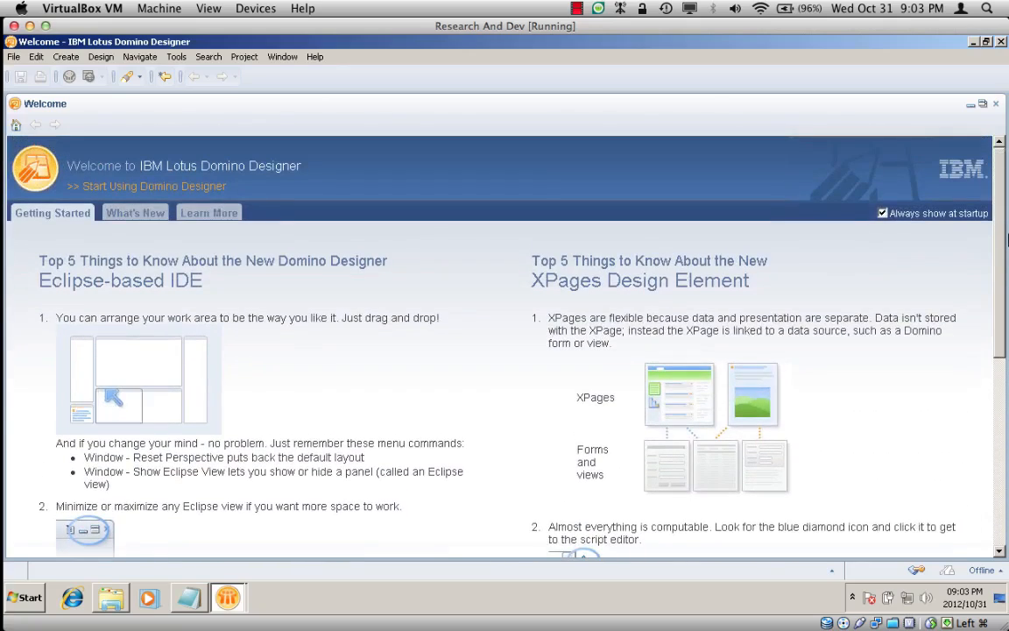
left_click(137, 212)
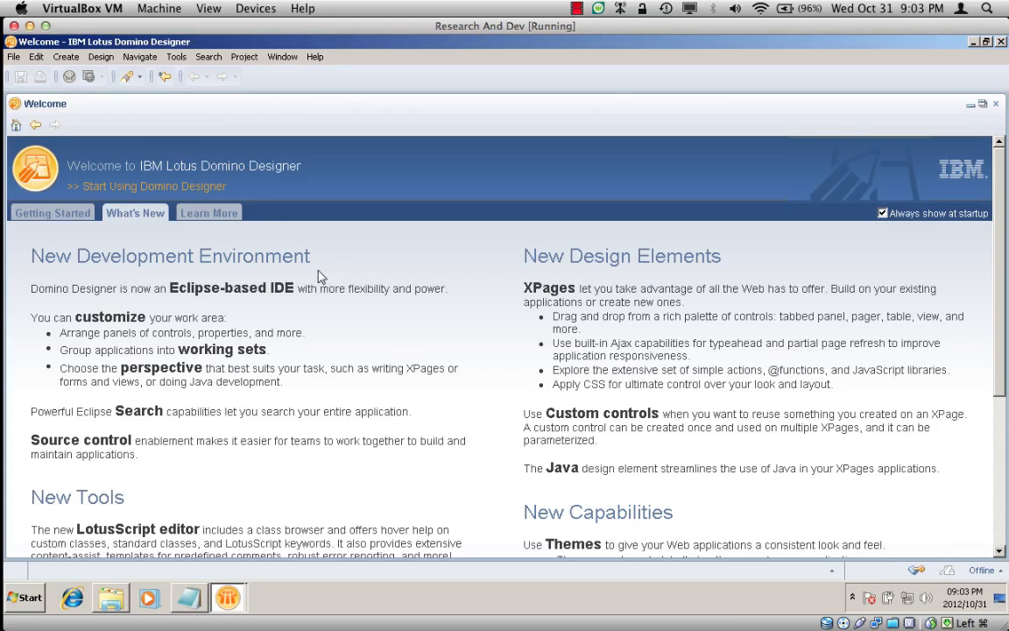
left_click(221, 213)
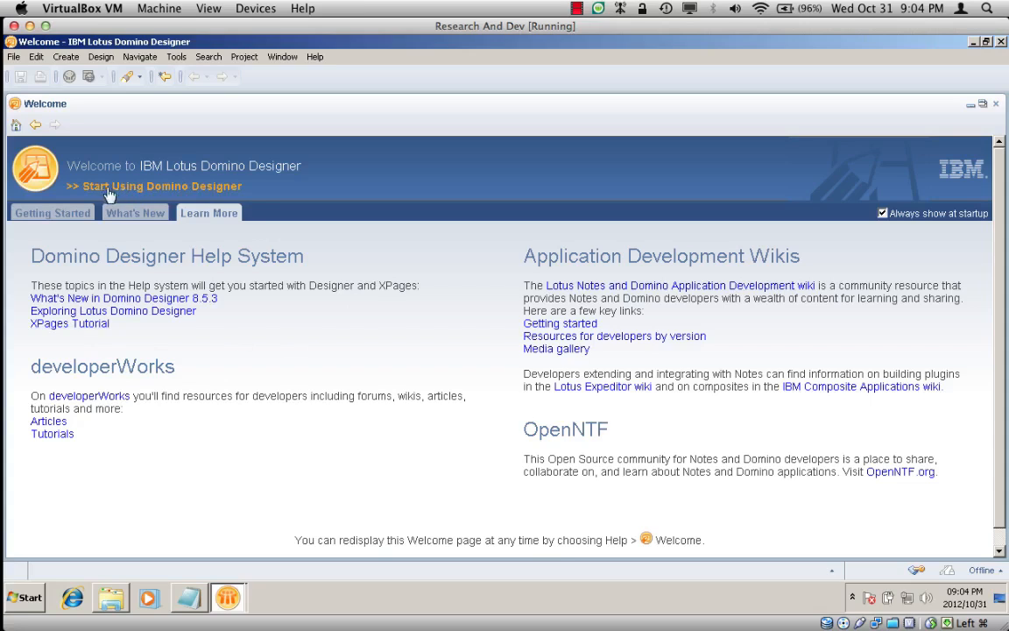
left_click(140, 189)
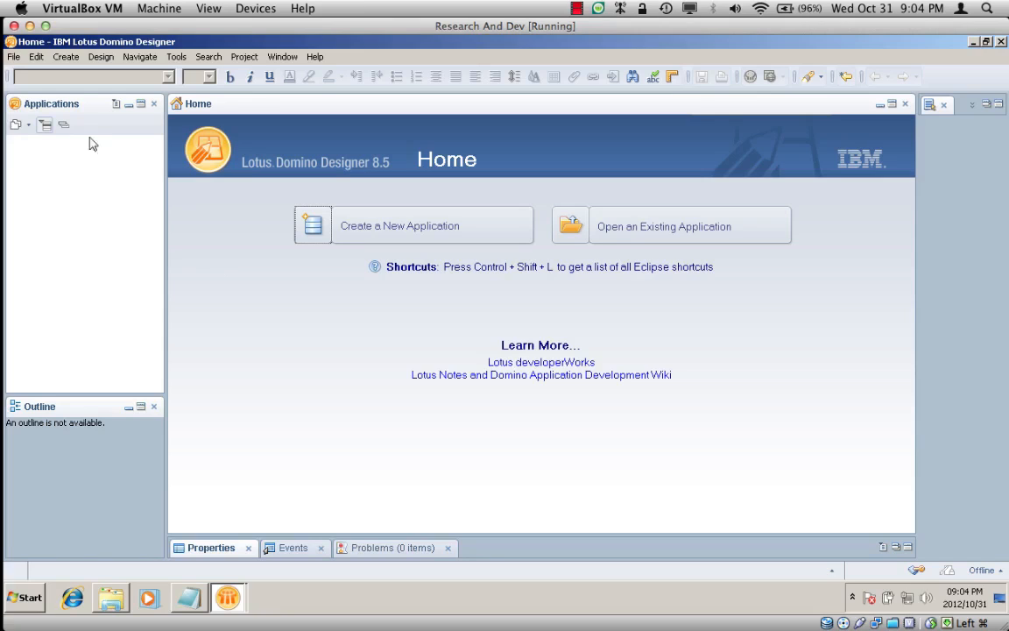
Start a new blank application on the Local server with the title Hello World
left_click(13, 57)
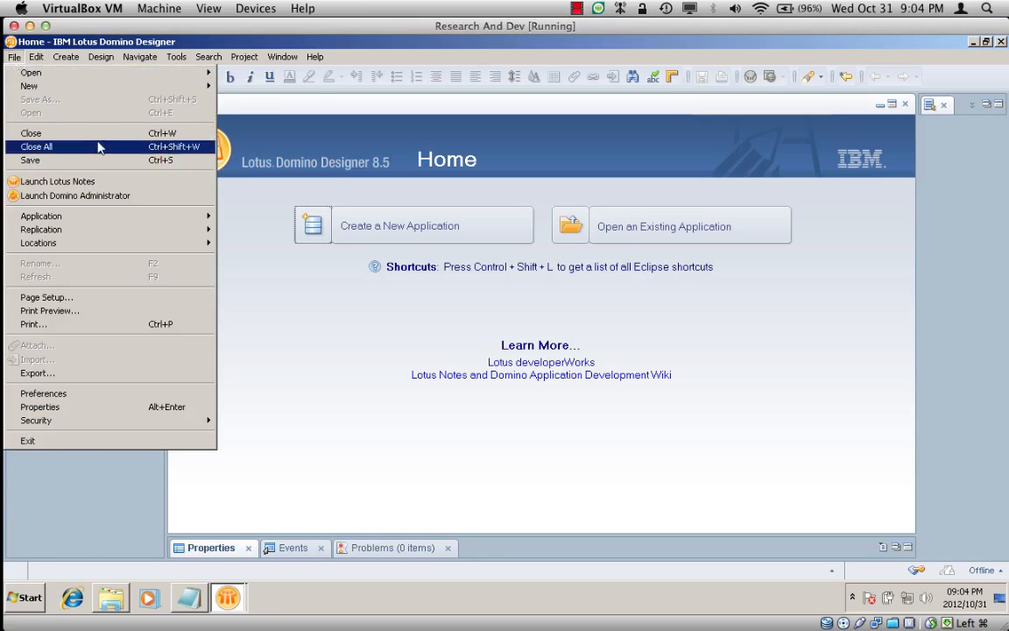
mouse_move(129, 217)
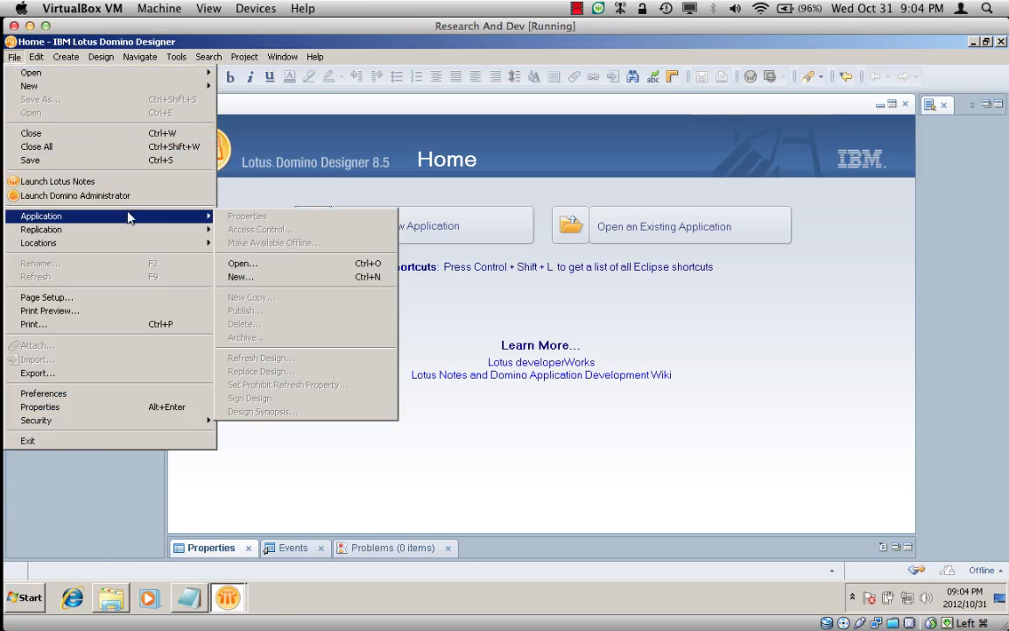
left_click(273, 278)
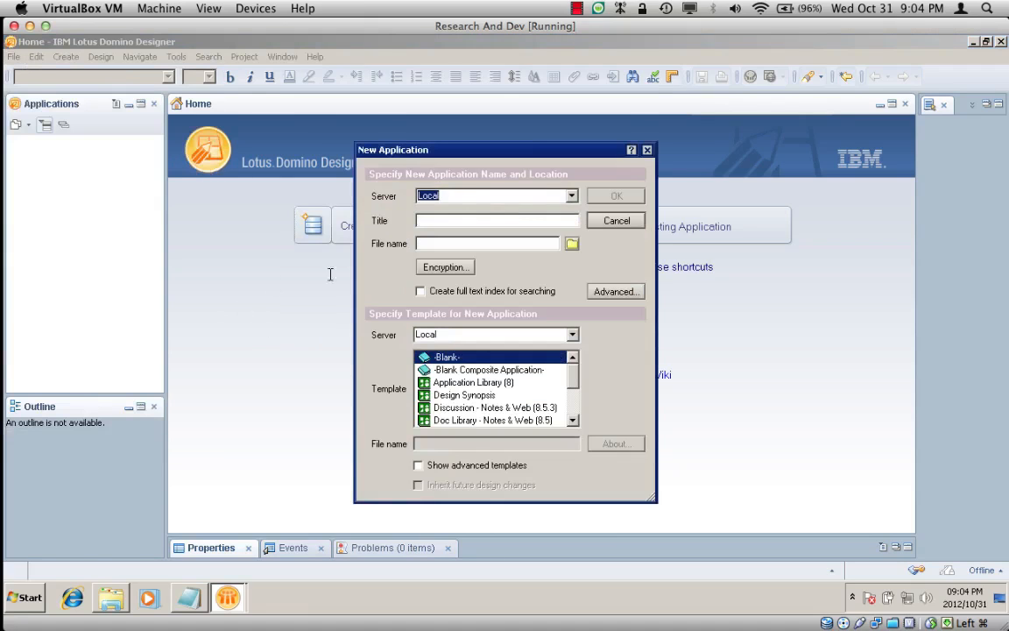
left_click(451, 220)
type("Hello Wo")
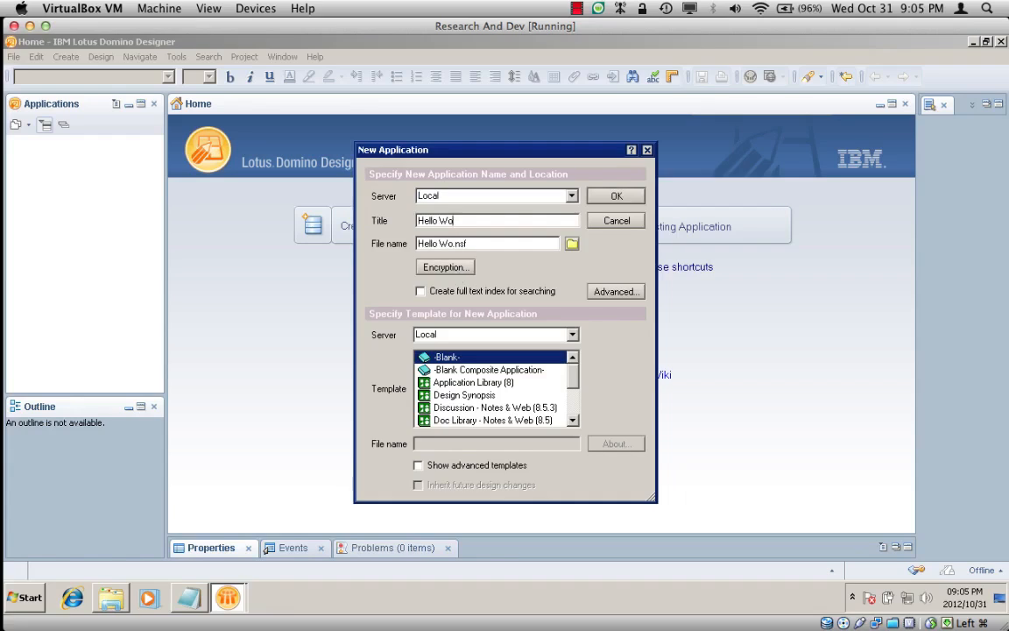
type("rld")
Set the new application's file name to helloworld.nsf and create the application
left_click_drag(463, 244, 479, 244)
left_click(461, 243)
left_click_drag(460, 243, 363, 207)
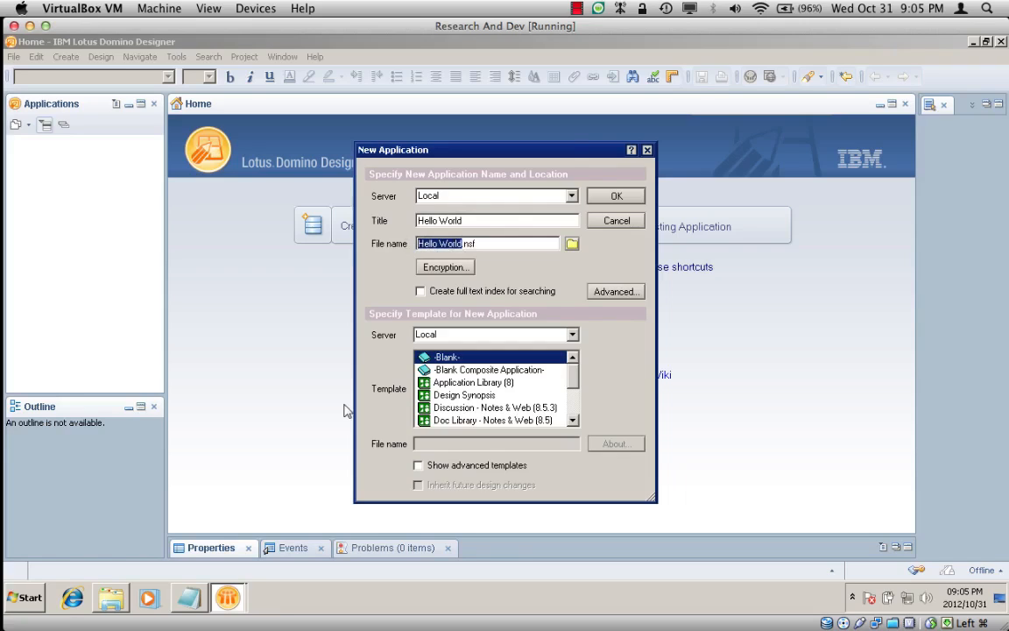
type("hellowo")
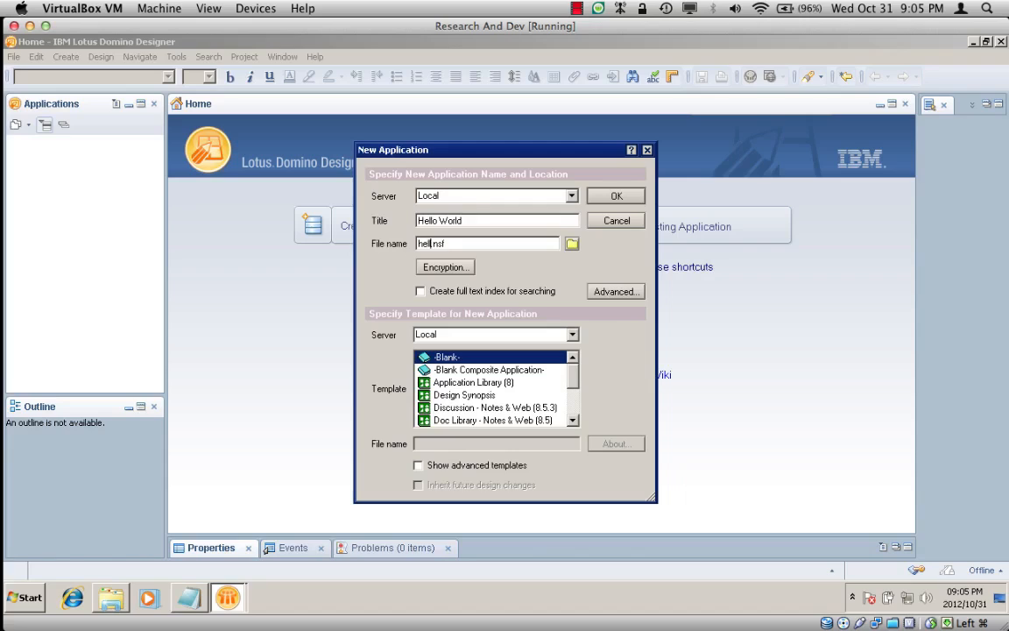
type("rld")
left_click(640, 196)
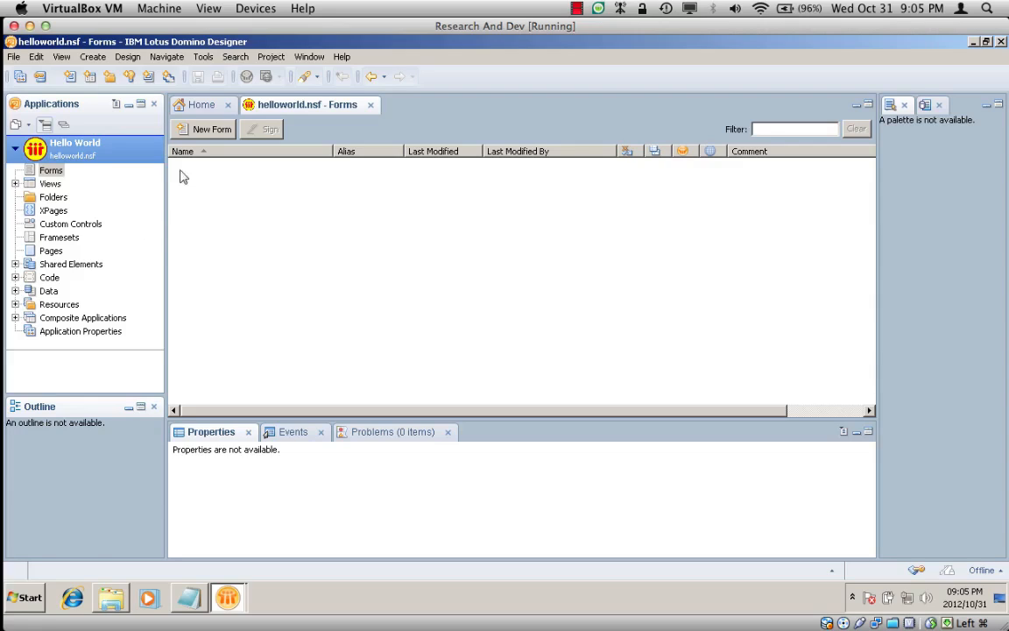
Create a form named Hello World with the alias HelloWorld in the helloworld.nsf application
left_click(180, 129)
type("Hello World")
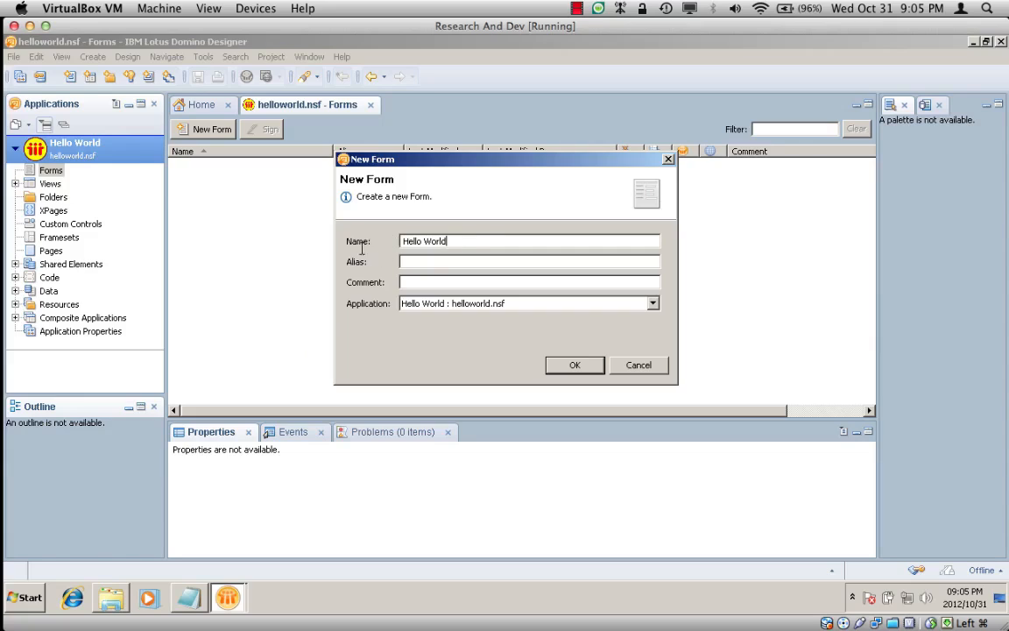
key("ctrl+a")
left_click(416, 261)
type("Hel")
key("BackSpace")
key("BackSpace")
key("BackSpace")
type("HelloWorld")
left_click_drag(458, 242, 393, 287)
left_click_drag(453, 261, 380, 299)
left_click(464, 241)
left_click_drag(464, 241, 401, 242)
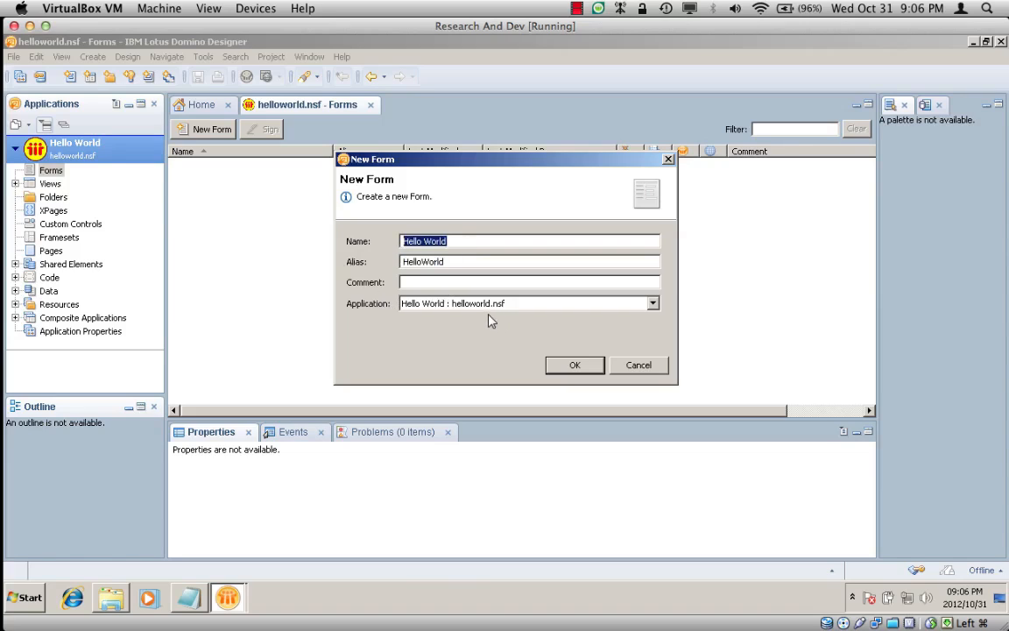
left_click_drag(462, 261, 355, 327)
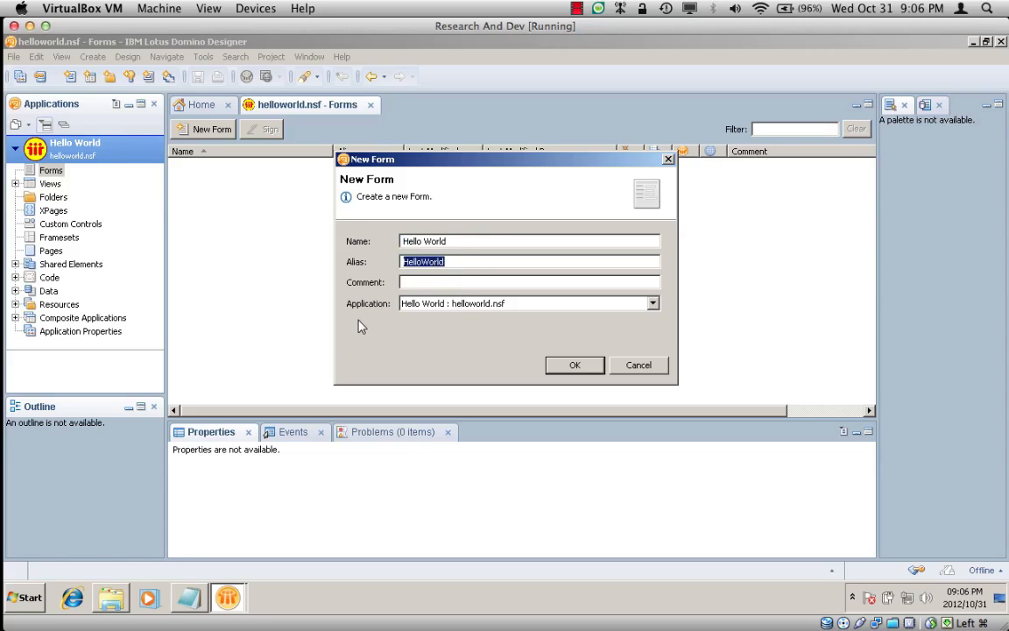
left_click(580, 365)
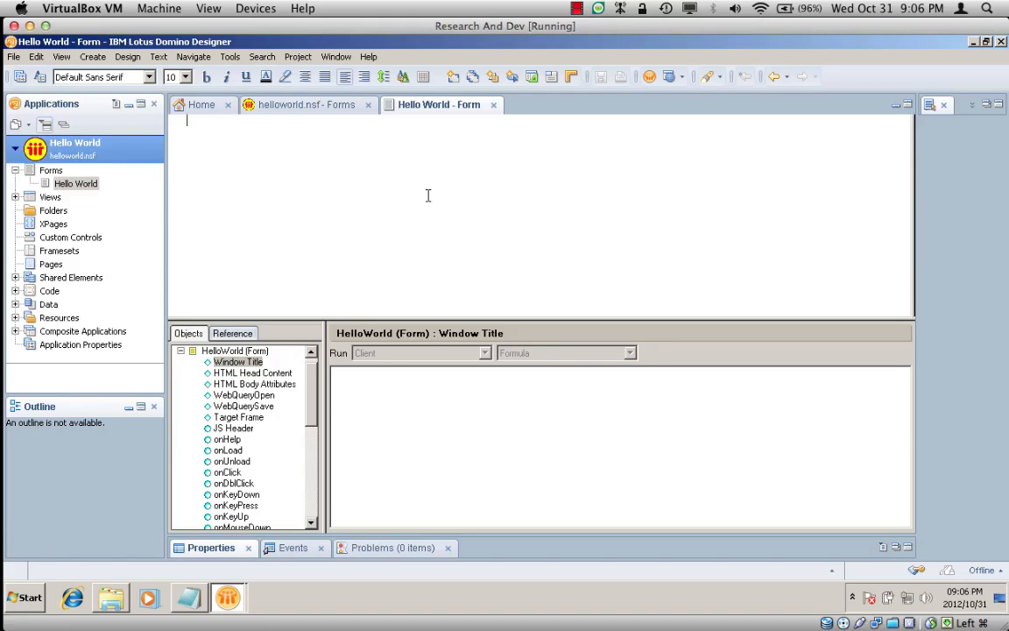
Add the label "Hello World - Enter your Name:" and an editable text field named FirstName to the form, and save and close it
type("He")
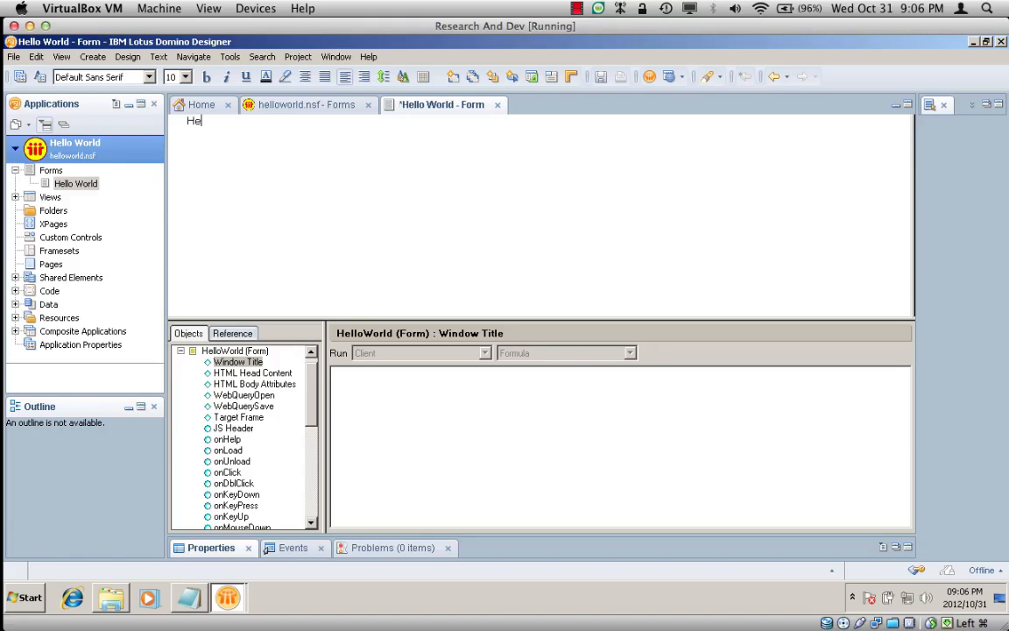
type("llo World - Enter your Name:")
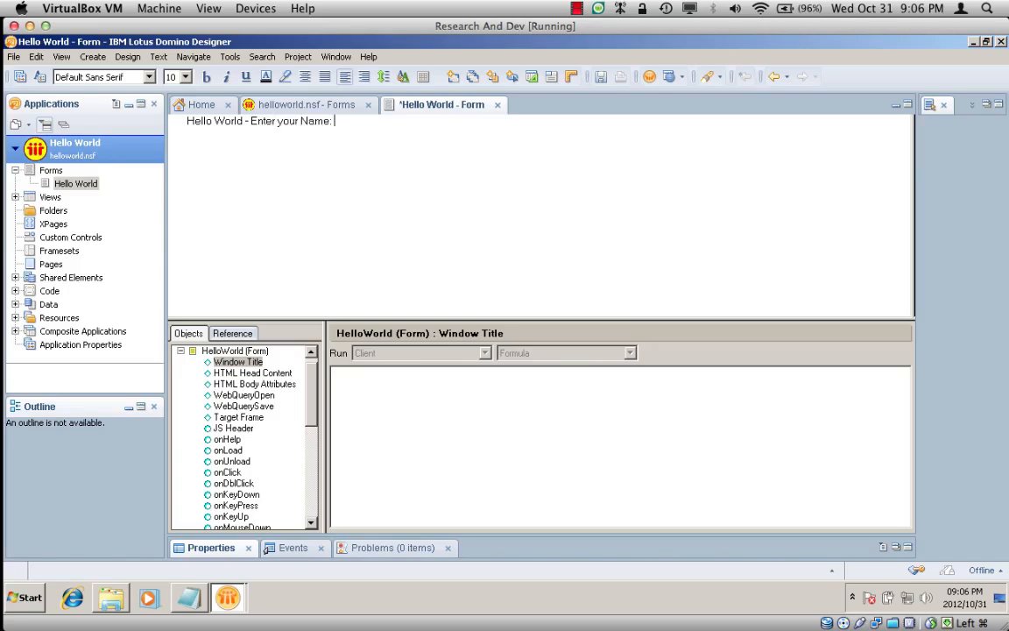
left_click(452, 81)
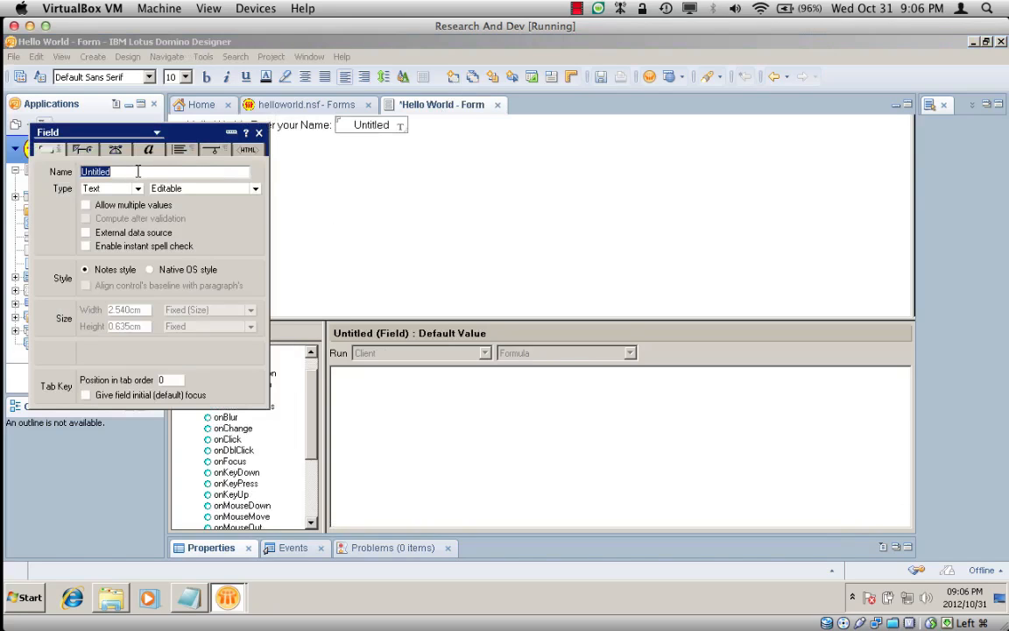
type("FirstName")
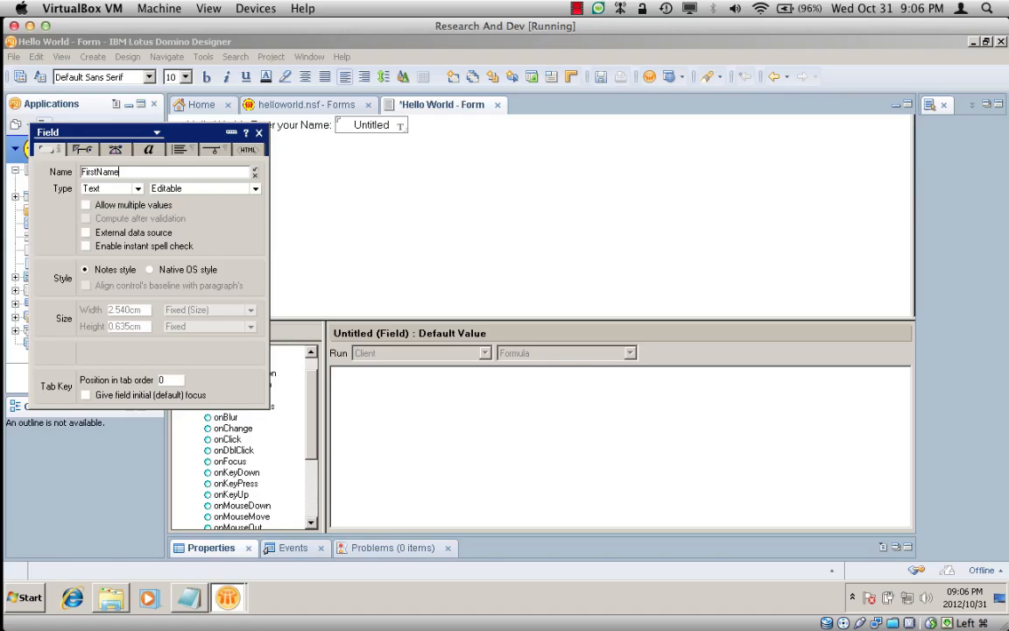
key("Return")
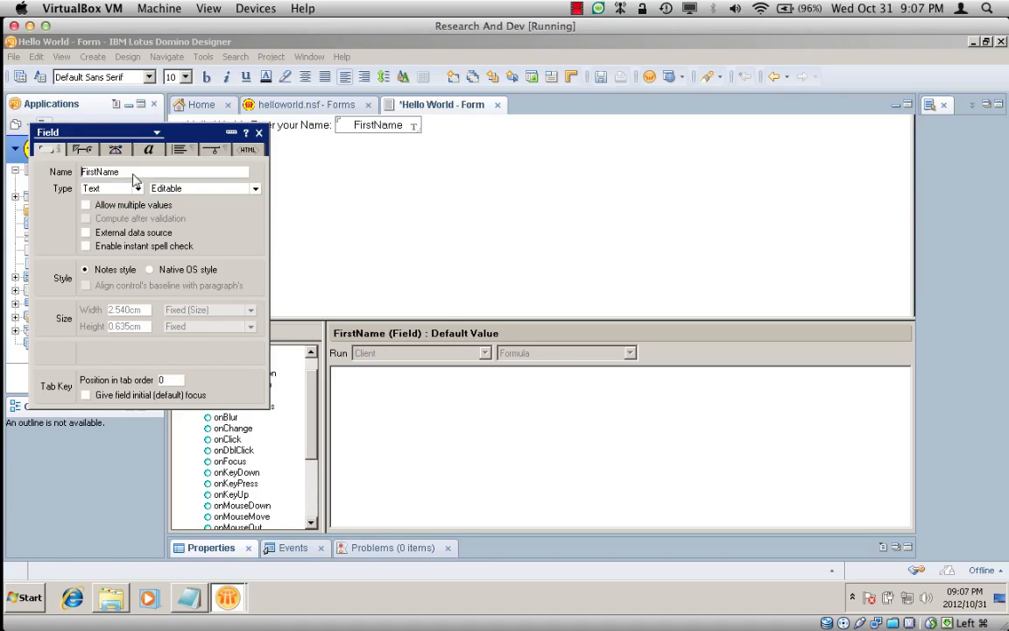
left_click(259, 132)
left_click(300, 184)
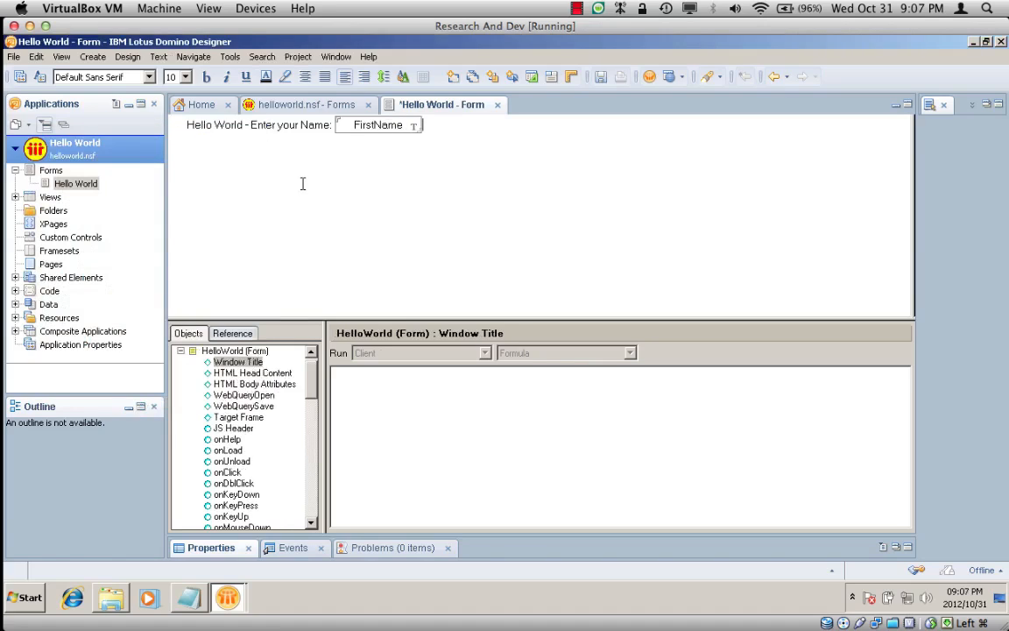
key("ctrl+s")
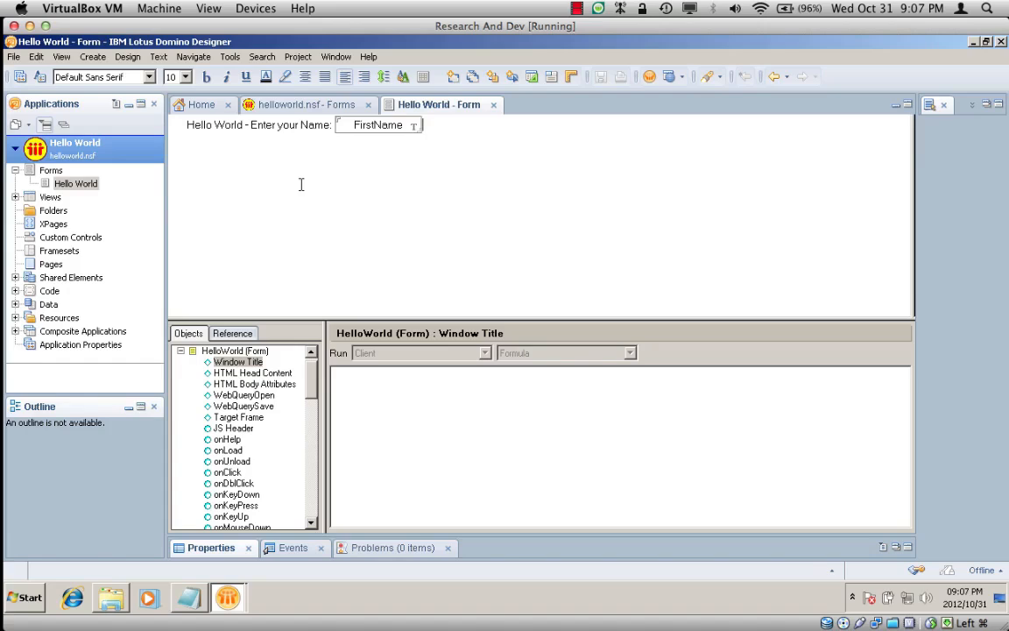
left_click(493, 106)
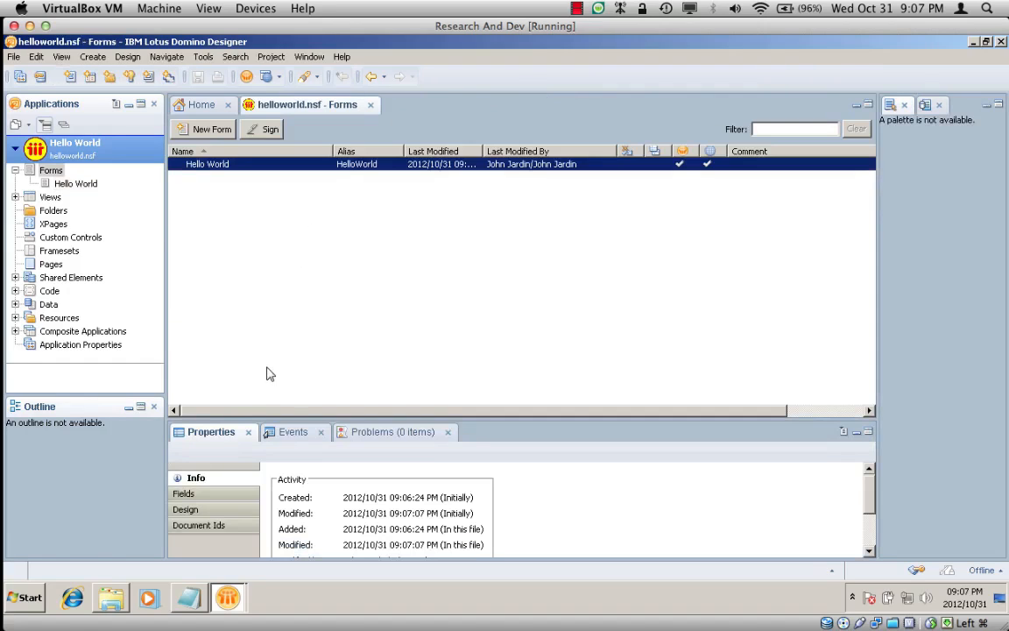
Switch to Lotus Notes and open the Hello World application on Local from the workspace
left_click(227, 597)
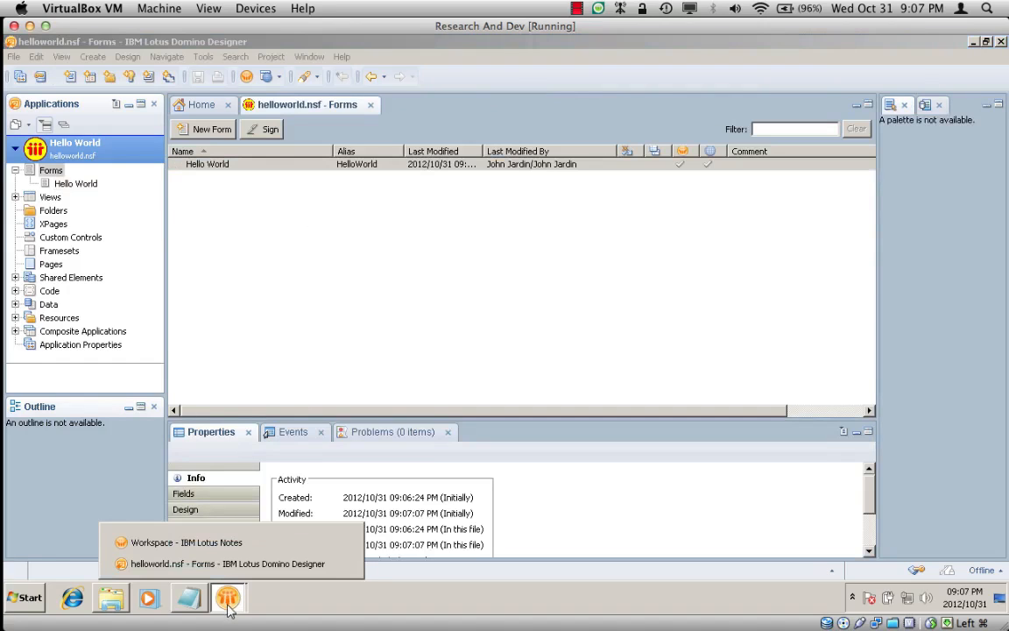
left_click(234, 543)
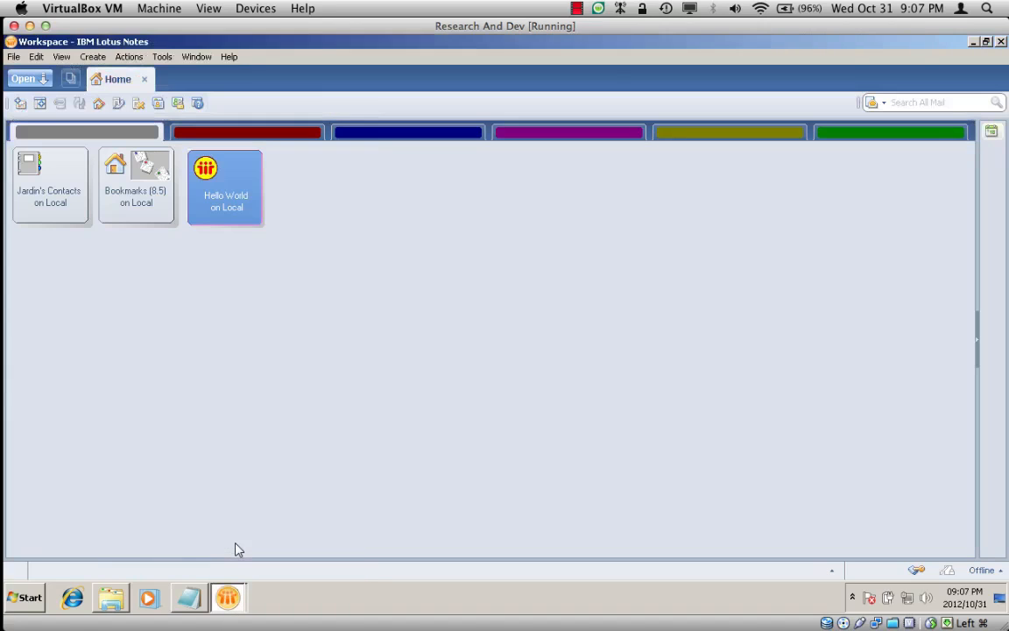
double_click(226, 184)
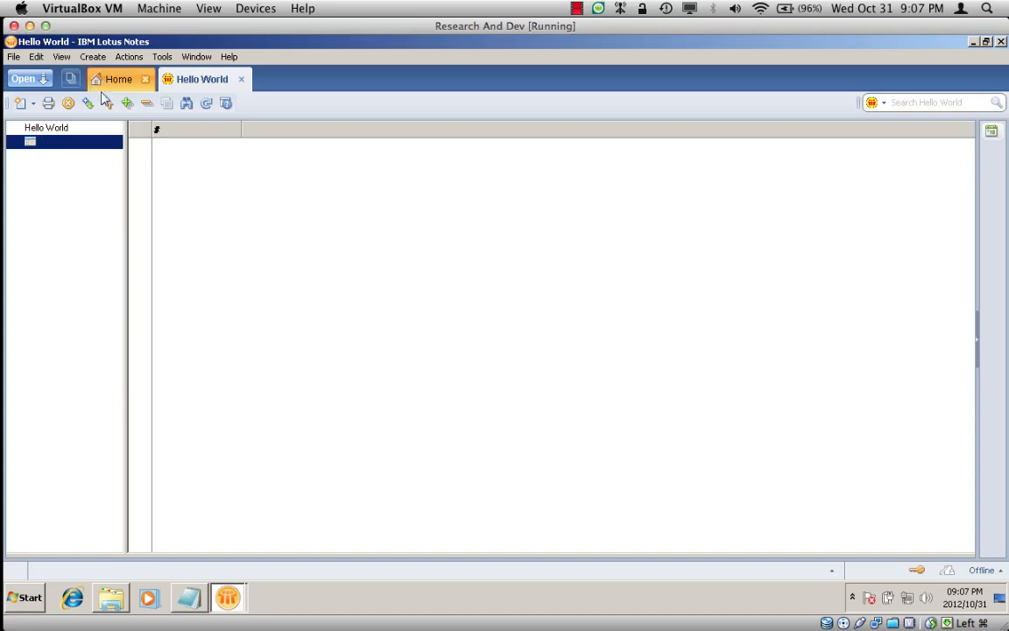
Create a document with the Hello World form, enter a first name in the name field, and save and close it
left_click(95, 59)
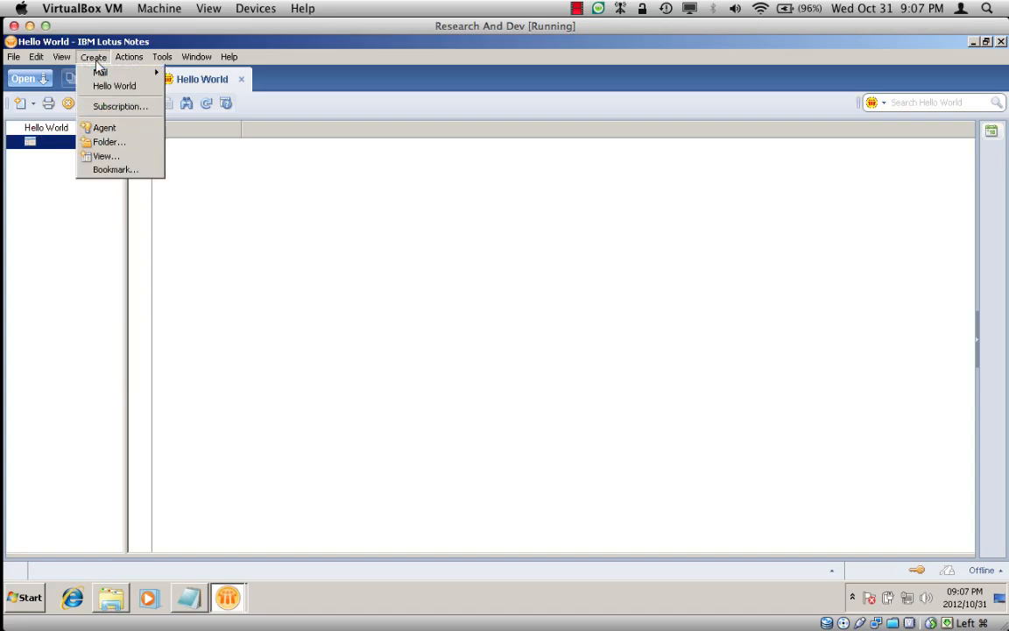
left_click(139, 87)
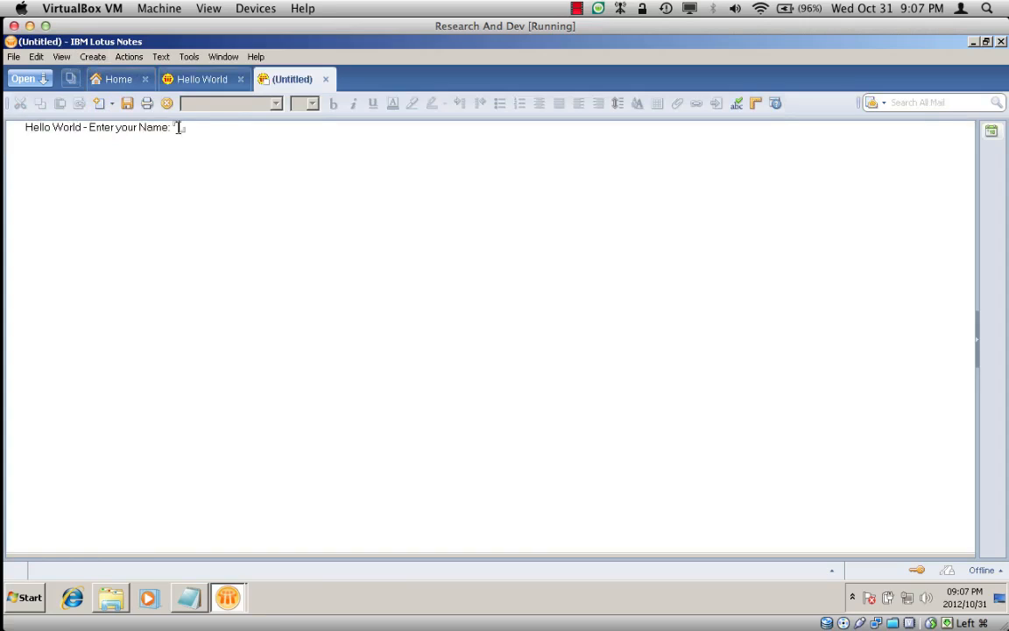
type("John")
key("Escape")
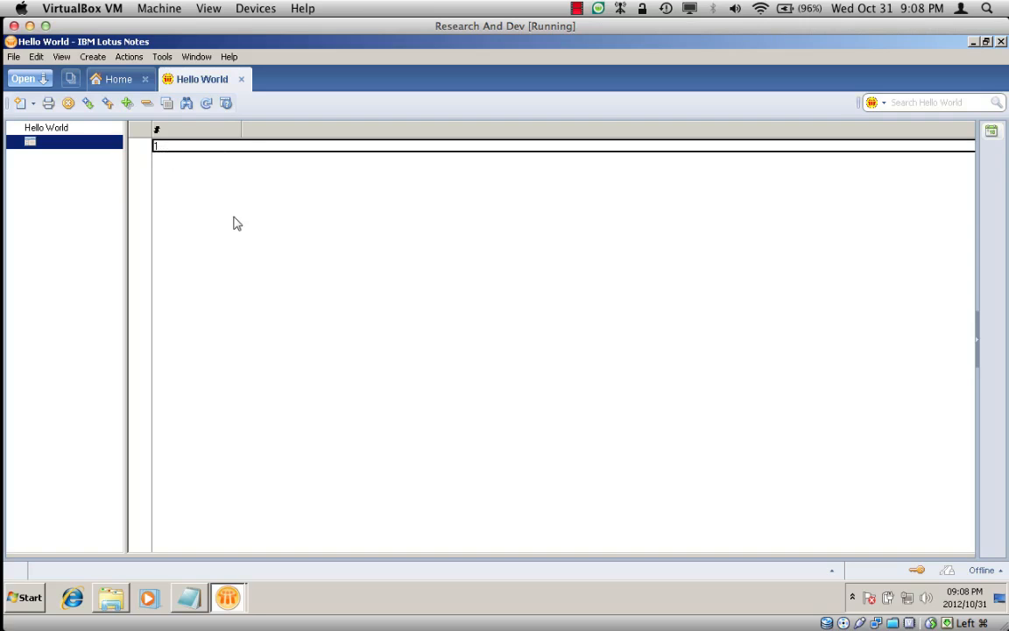
Edit the saved document to add the surname after the first name, save it, and reopen it to check the entry
double_click(187, 143)
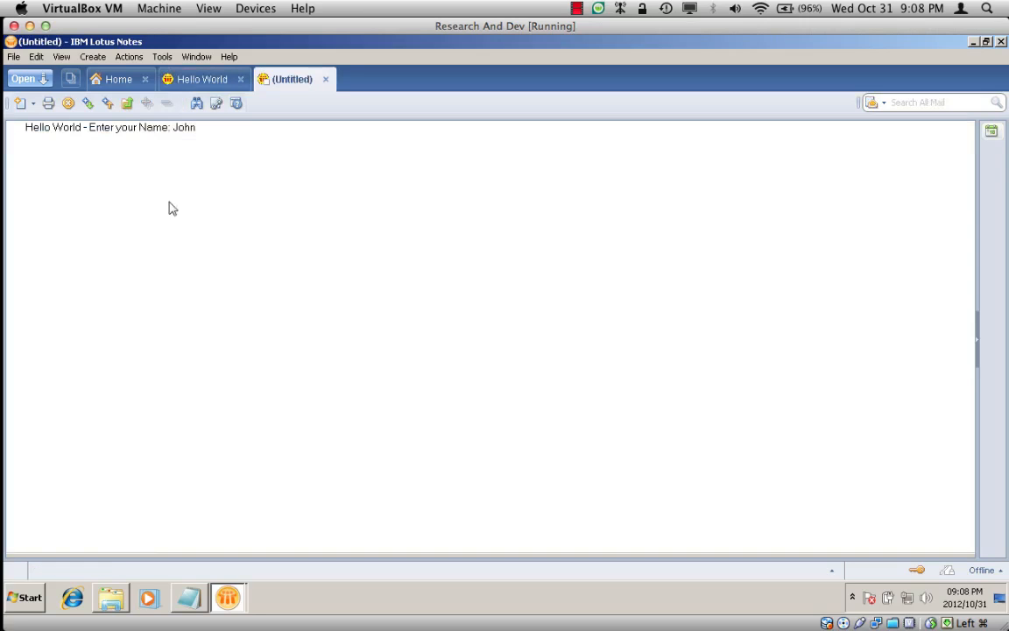
left_click_drag(26, 126, 219, 125)
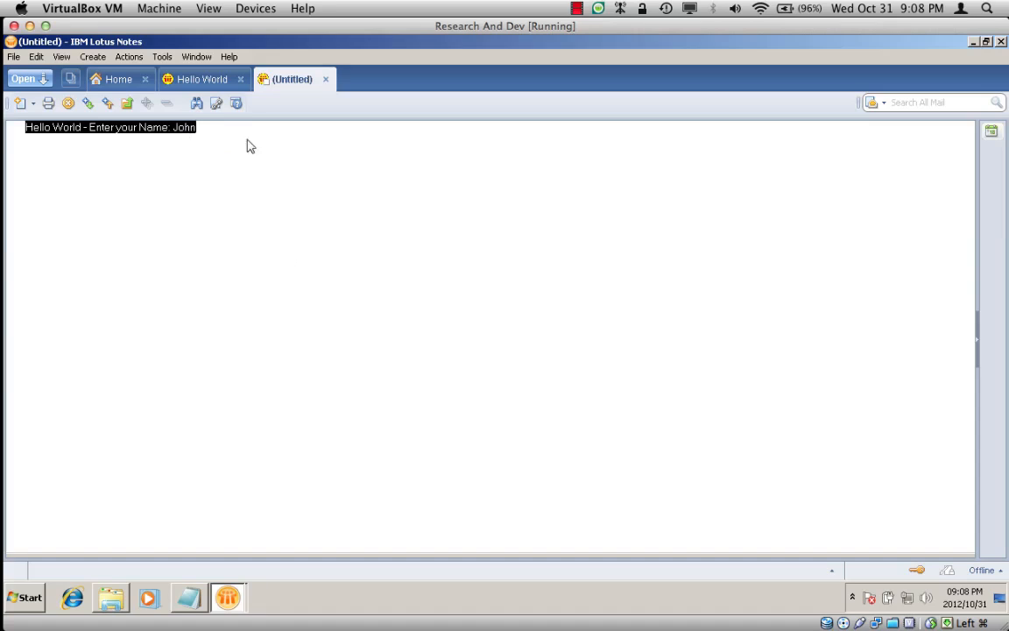
double_click(300, 267)
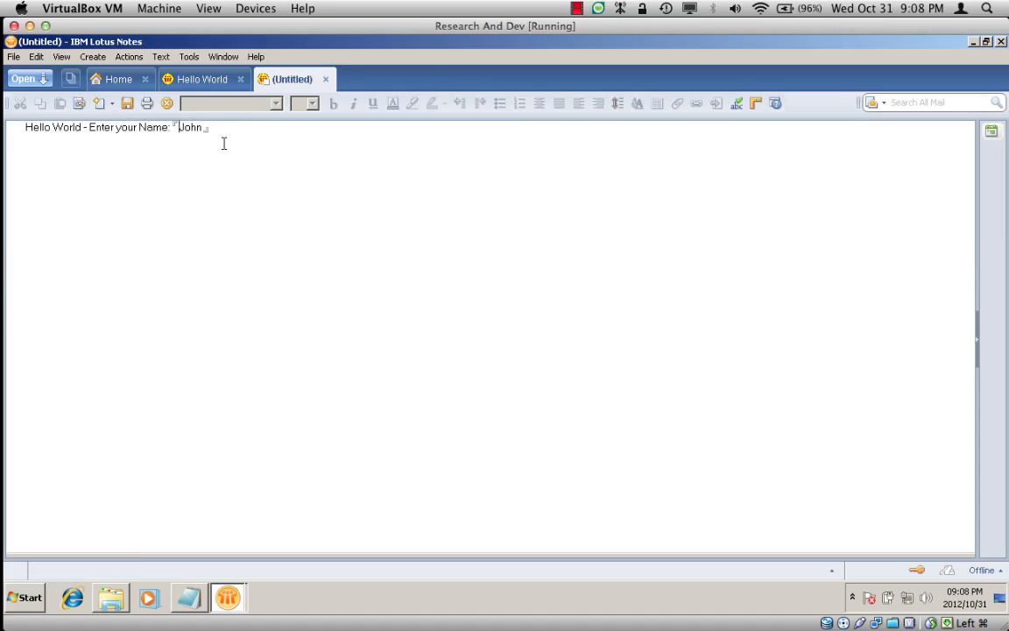
type("Jardin")
key("Escape")
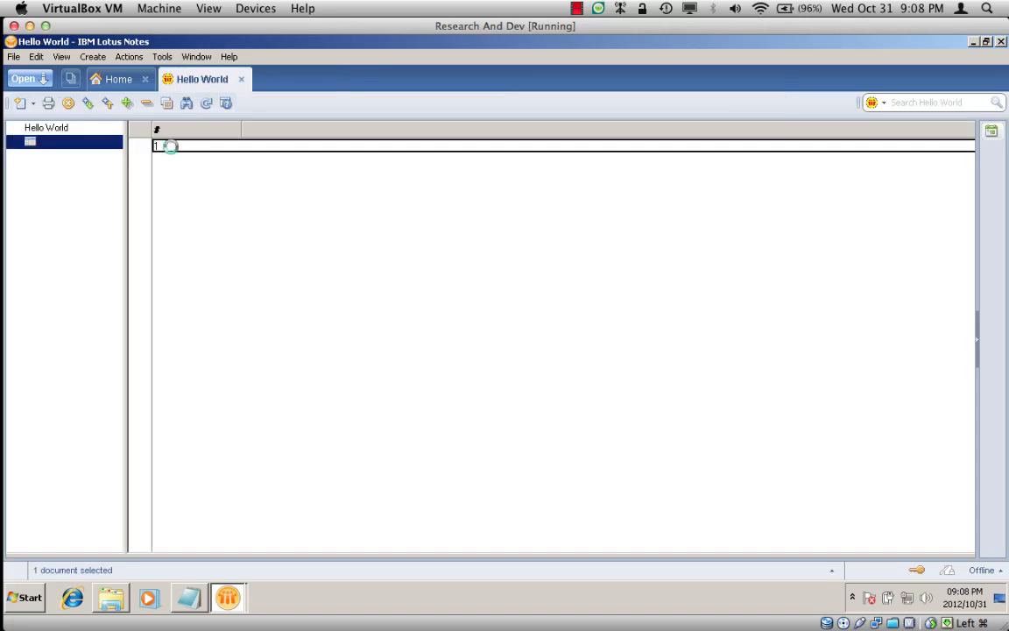
double_click(171, 147)
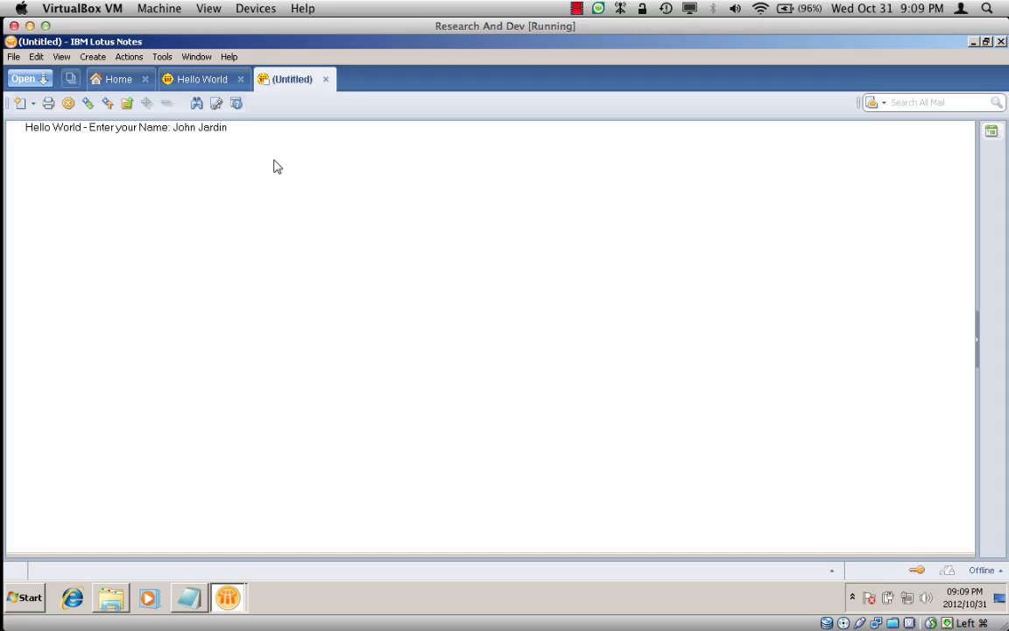
key("Escape")
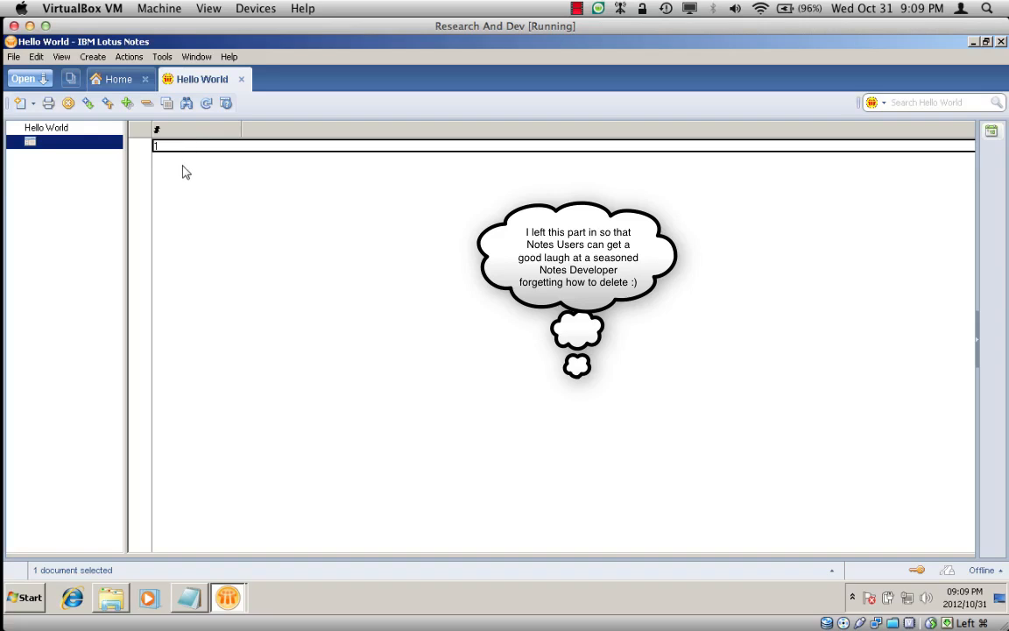
Delete the document from the Hello World application's view, refreshing the view and confirming the deletion
left_click(142, 146)
key("Delete")
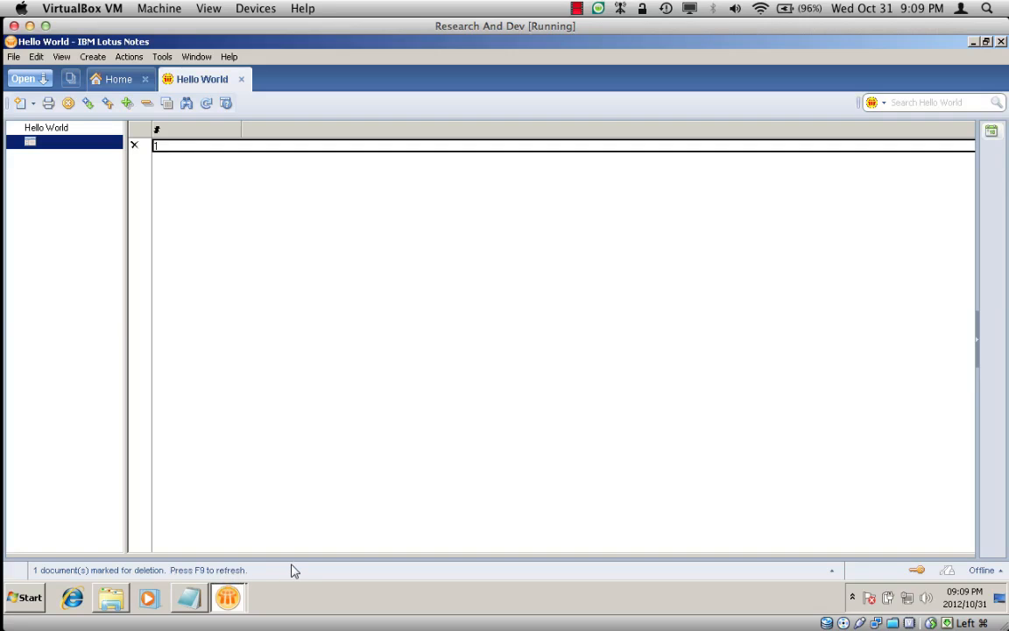
key("F9")
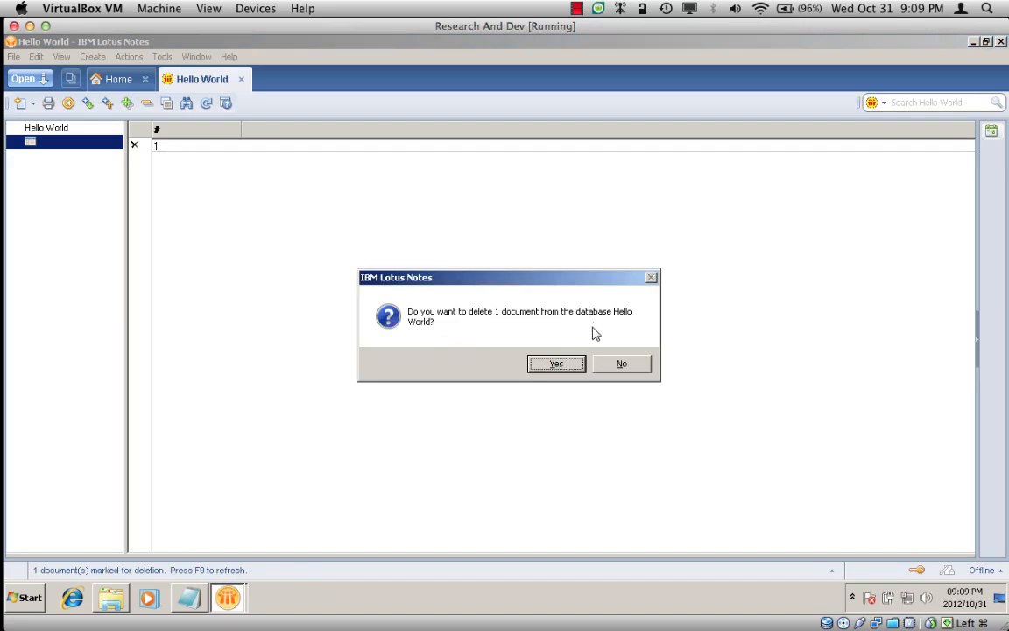
left_click(557, 363)
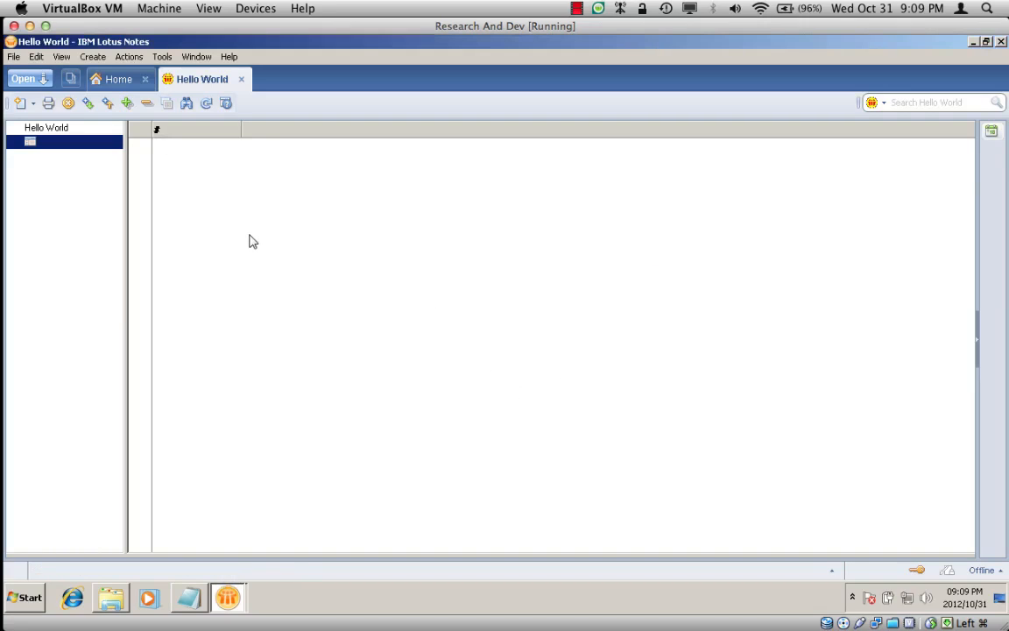